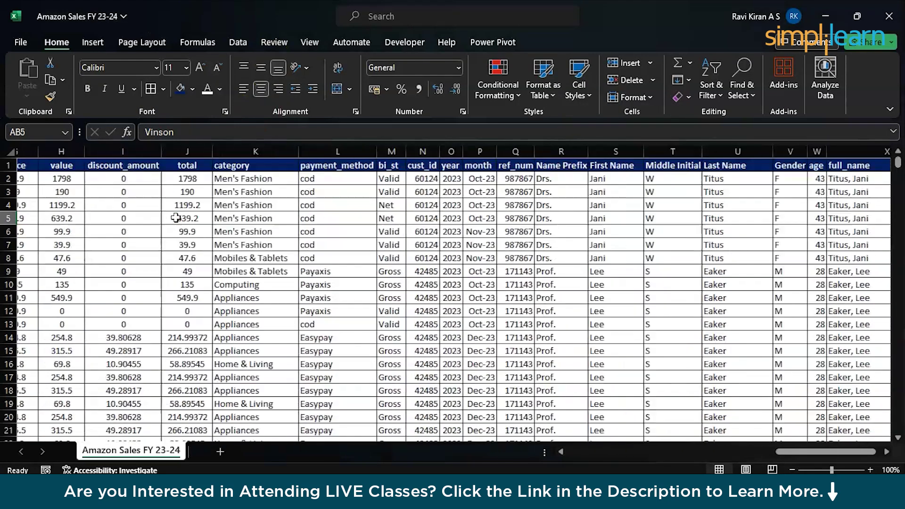
scroll(176, 218, "left", 5)
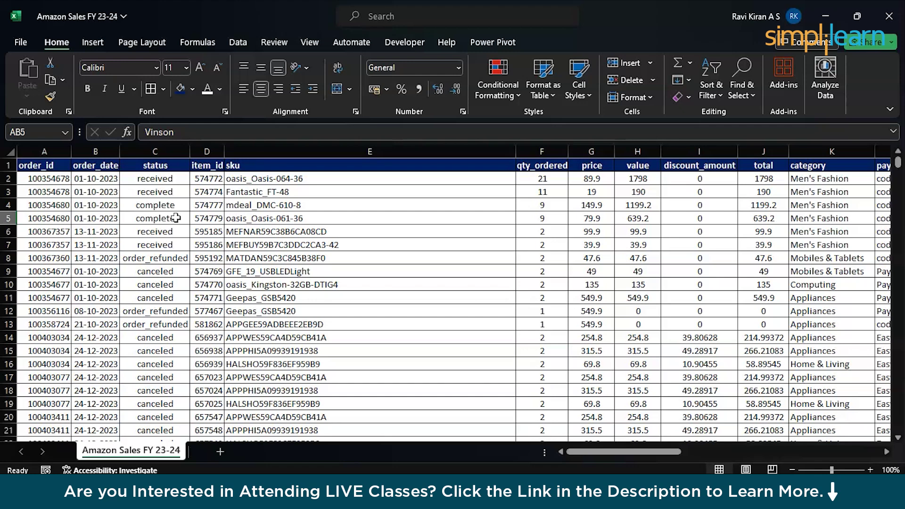
scroll(469, 206, "right", 3)
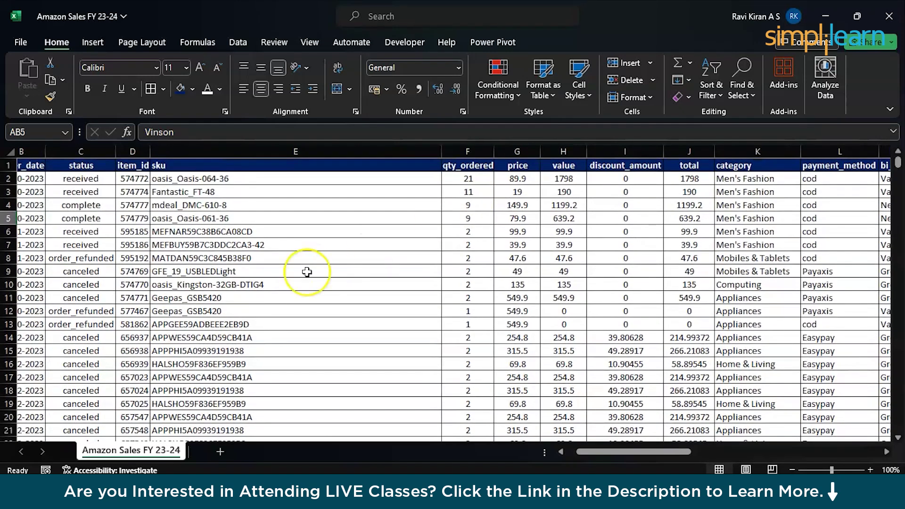
scroll(304, 272, "left", 3)
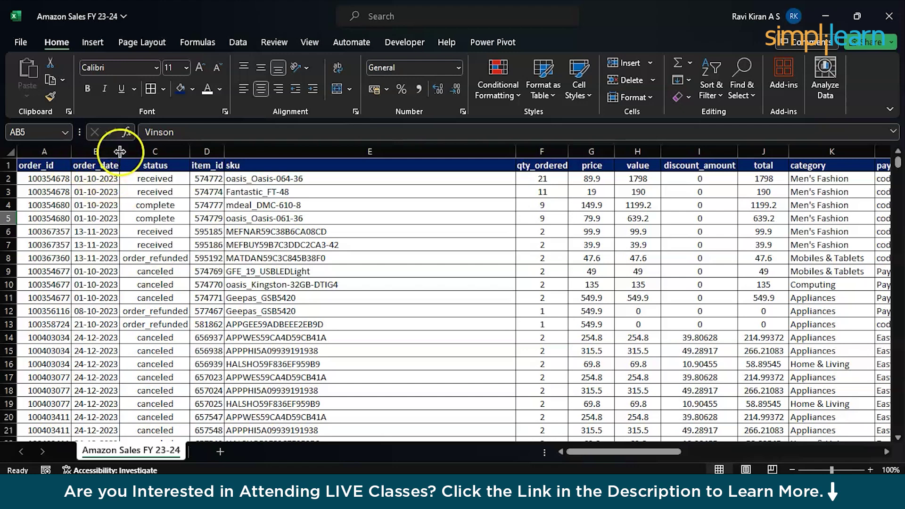
left_click_drag(120, 151, 145, 152)
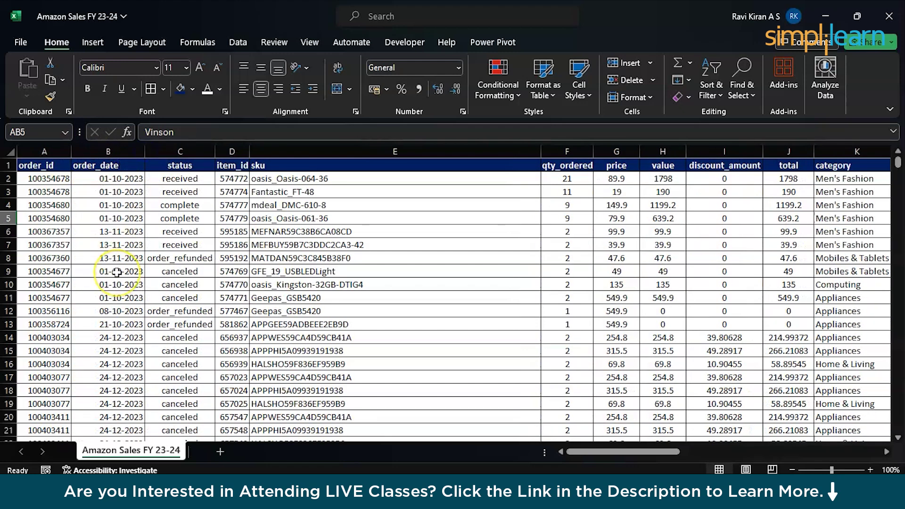
scroll(118, 272, "down", 1)
scroll(117, 273, "down", 9)
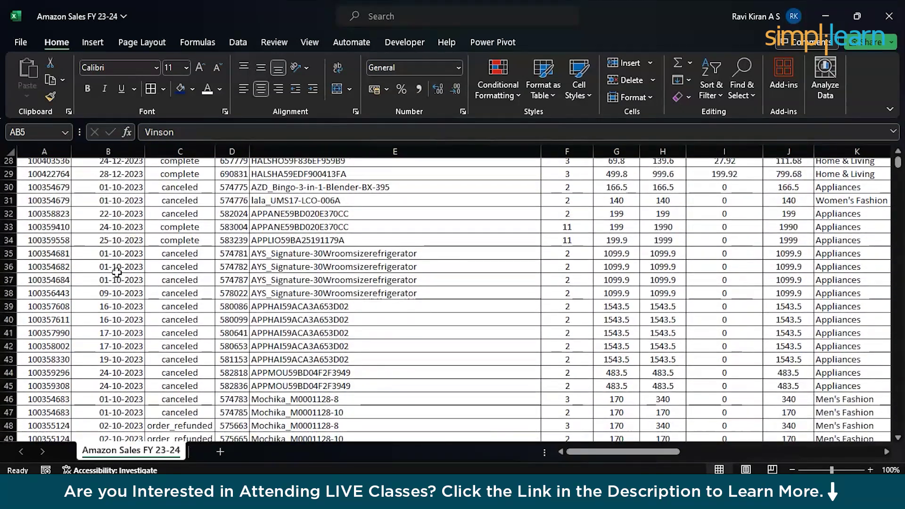
scroll(117, 273, "down", 1)
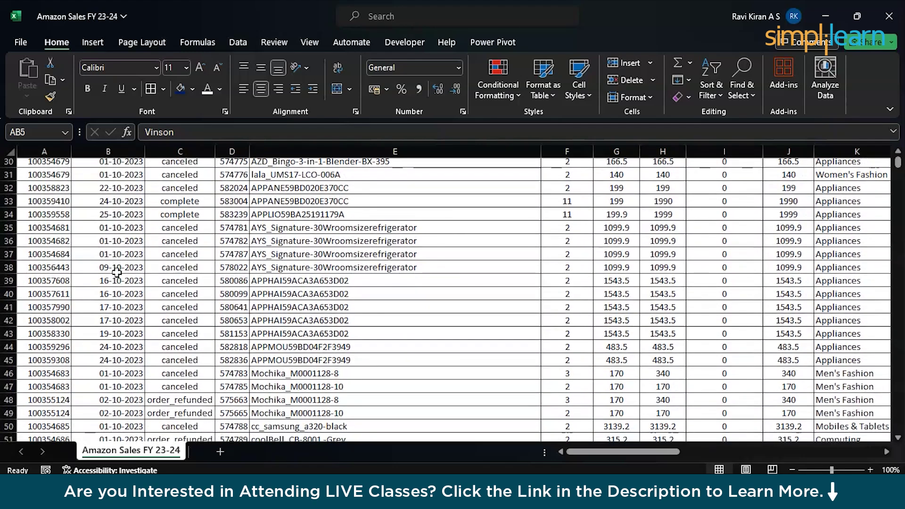
Apply the 14-03-2012 Date format to the entire order_date column B
left_click(119, 152)
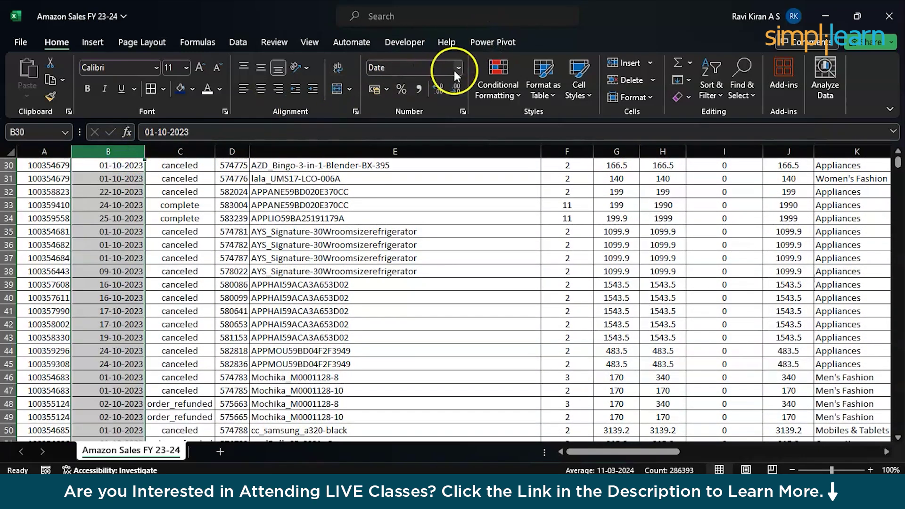
left_click(456, 69)
left_click(426, 372)
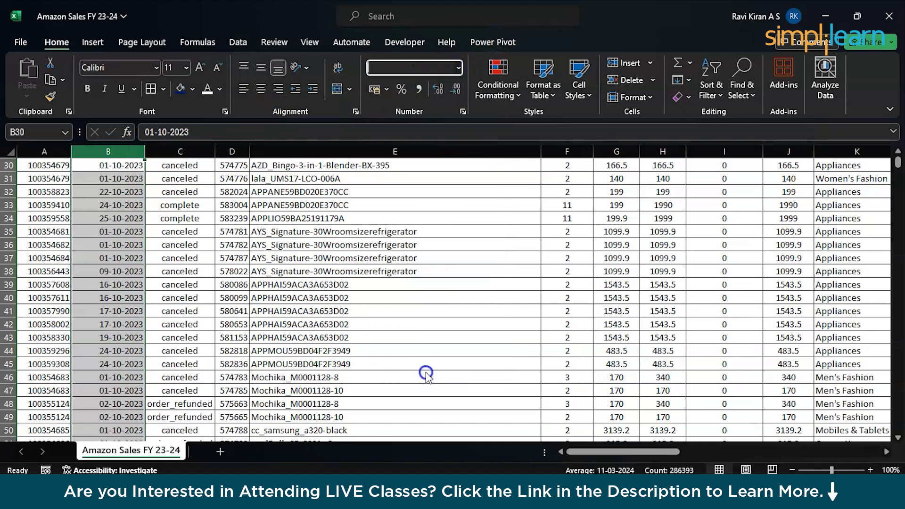
left_click(449, 261)
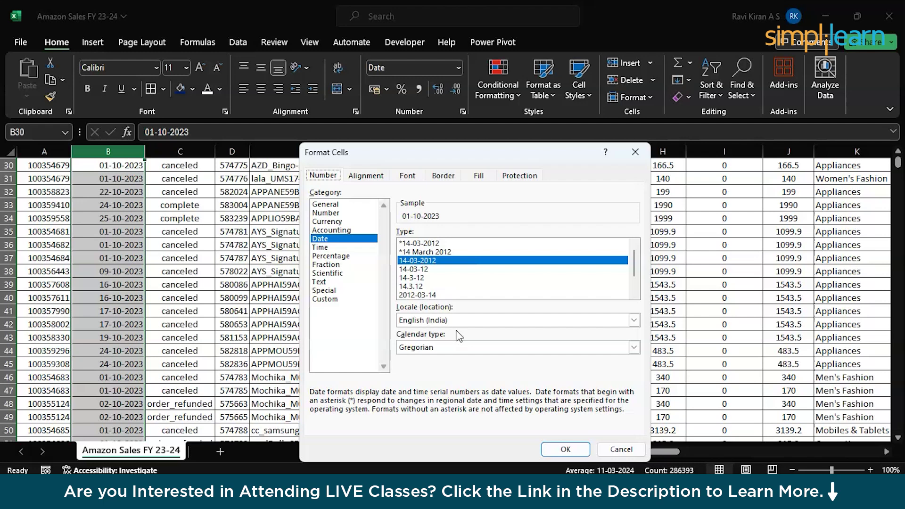
left_click(565, 448)
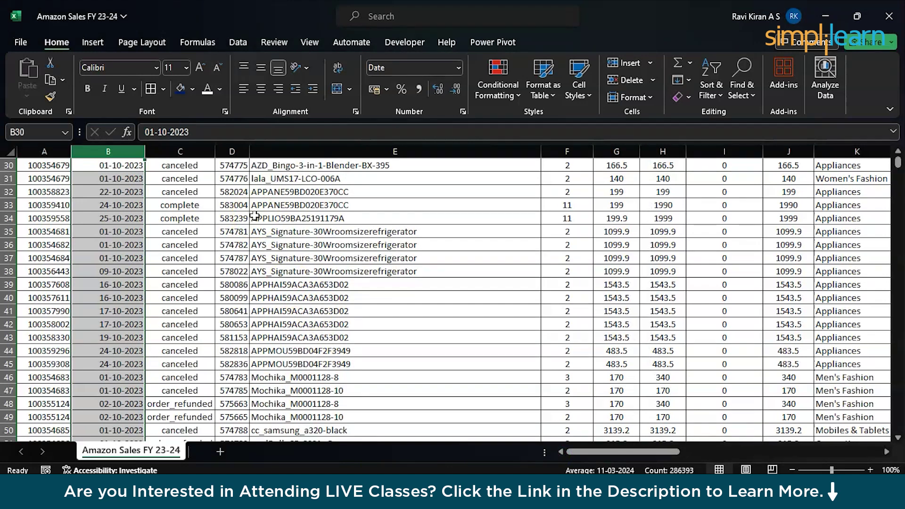
Return to the top of the sheet and widen the item_id column
left_click(227, 269)
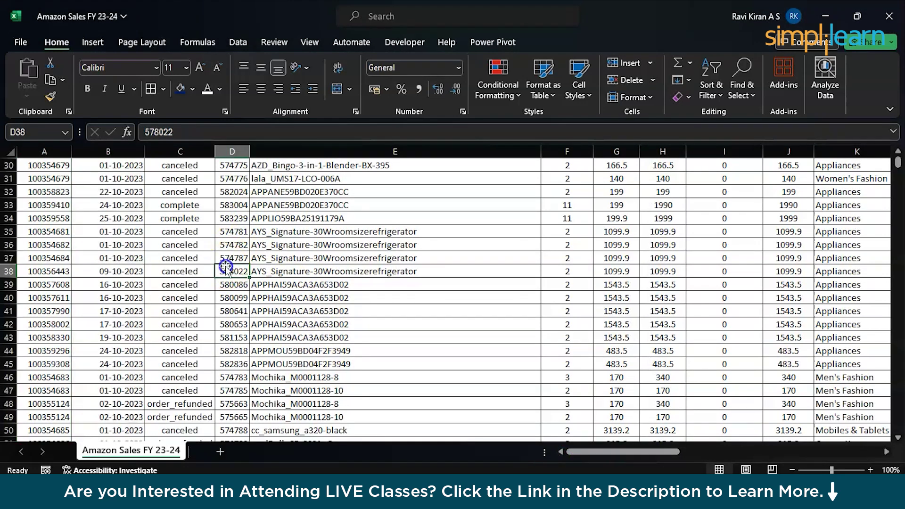
left_click(160, 294)
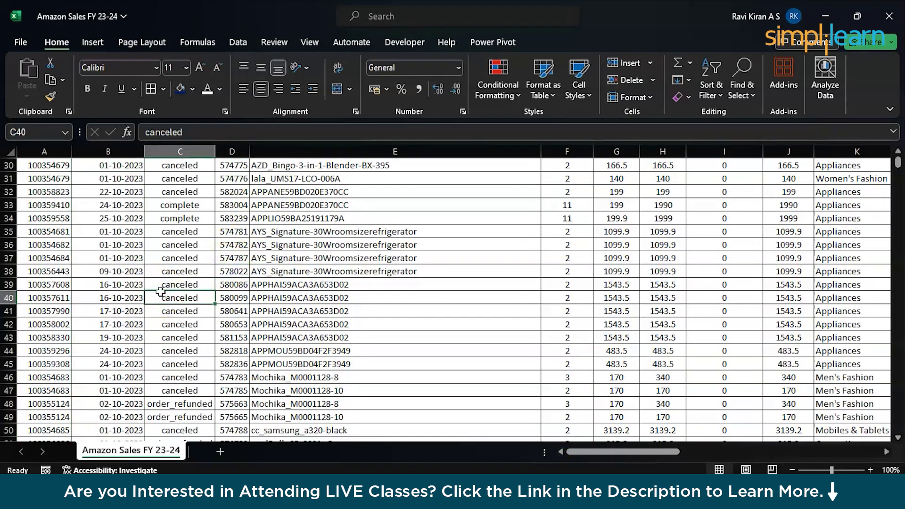
key("ctrl+Up")
left_click_drag(249, 151, 295, 152)
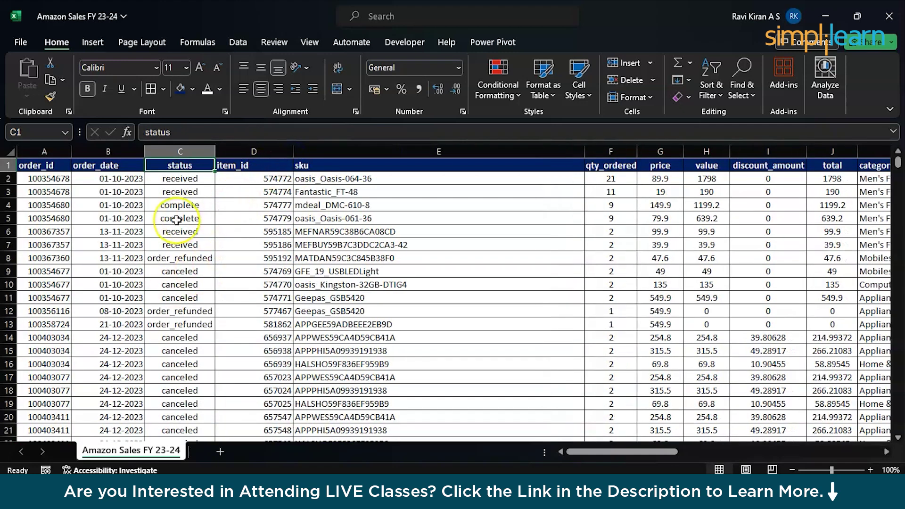
Round the total in cell J14 to display 215.0 instead of 214.99372
scroll(178, 226, "right", 2)
scroll(177, 220, "right", 4)
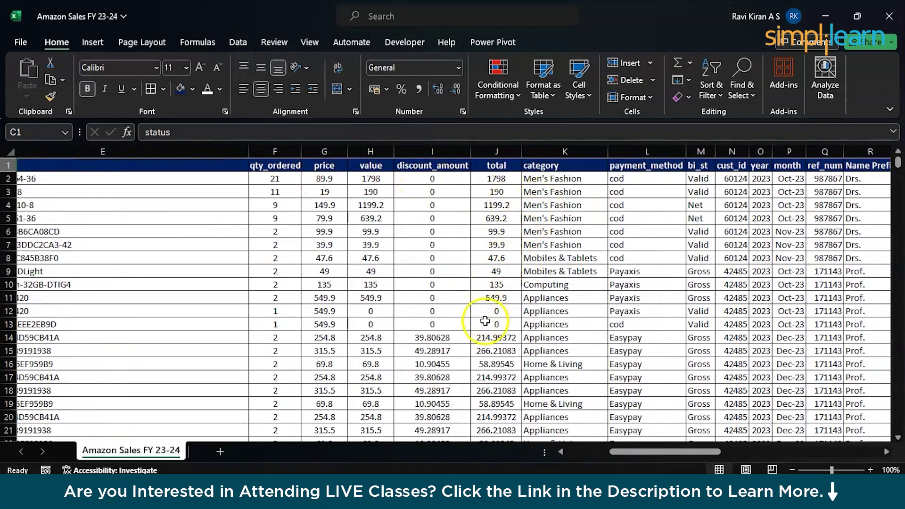
left_click(500, 150)
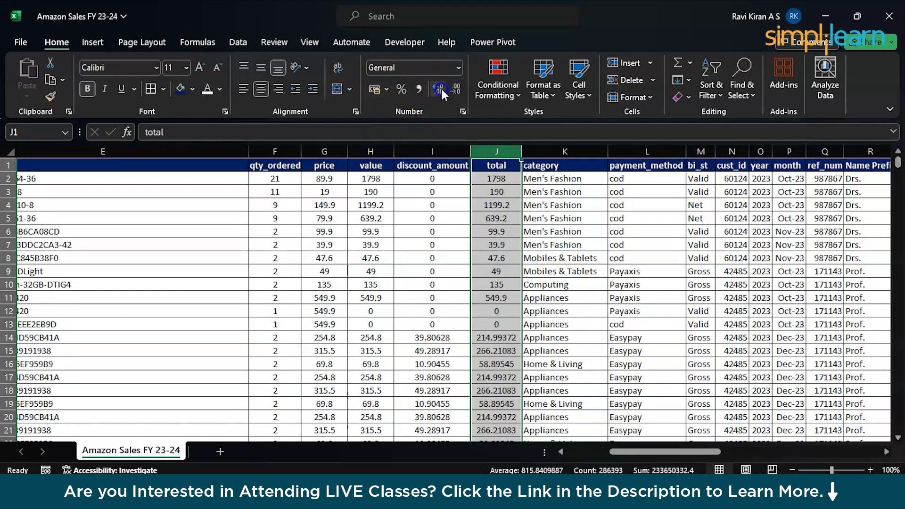
left_click(500, 340)
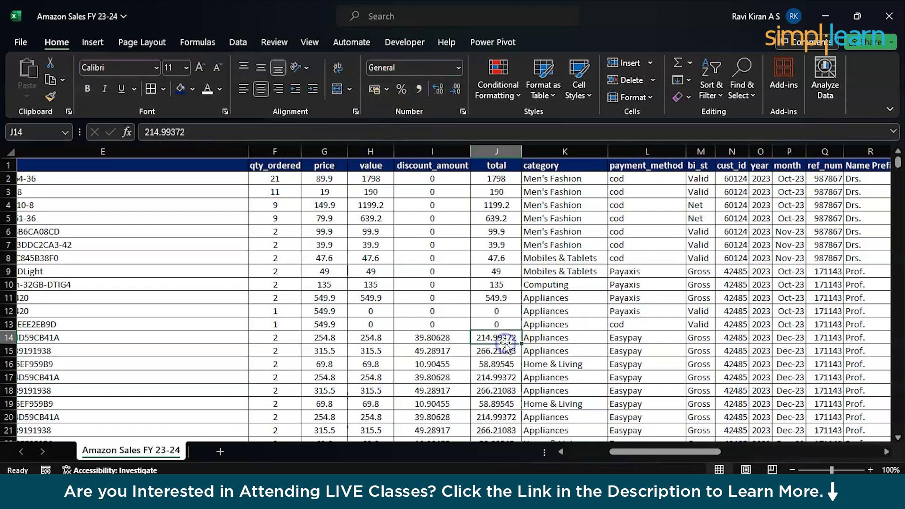
left_click(456, 89)
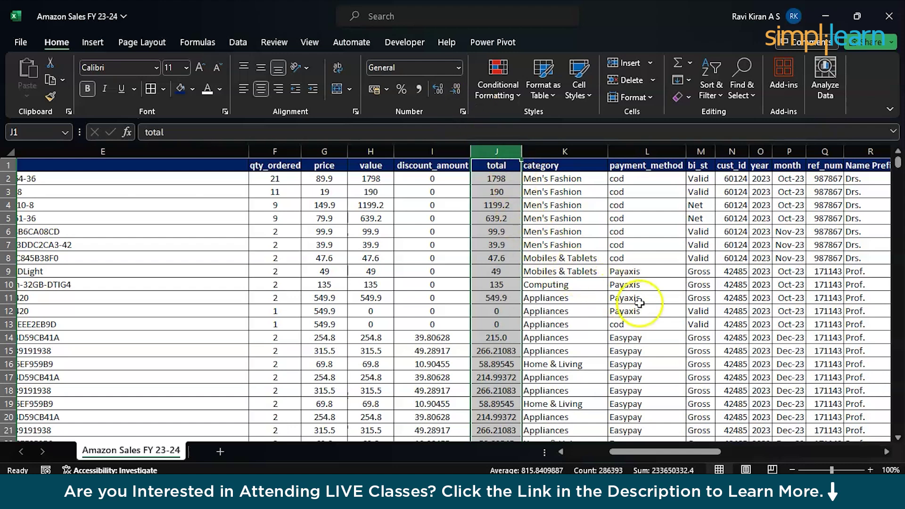
scroll(618, 323, "right", 3)
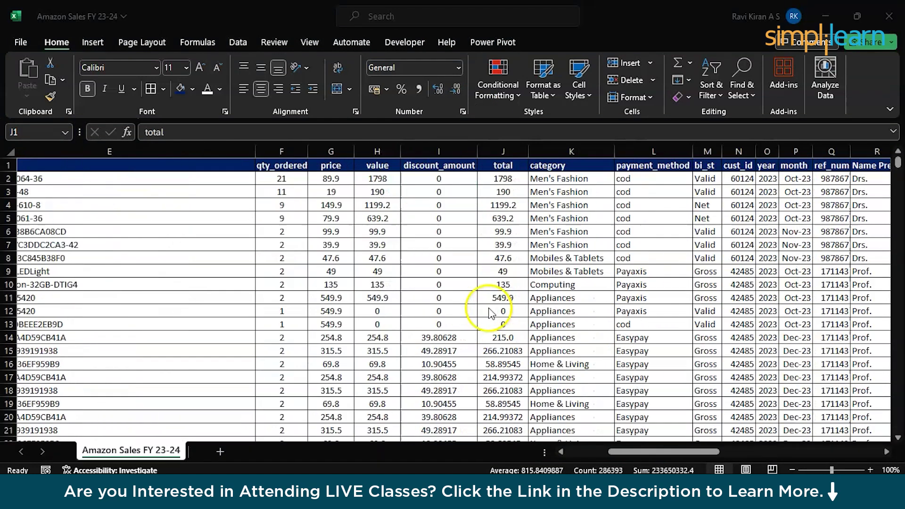
scroll(489, 311, "left", 7)
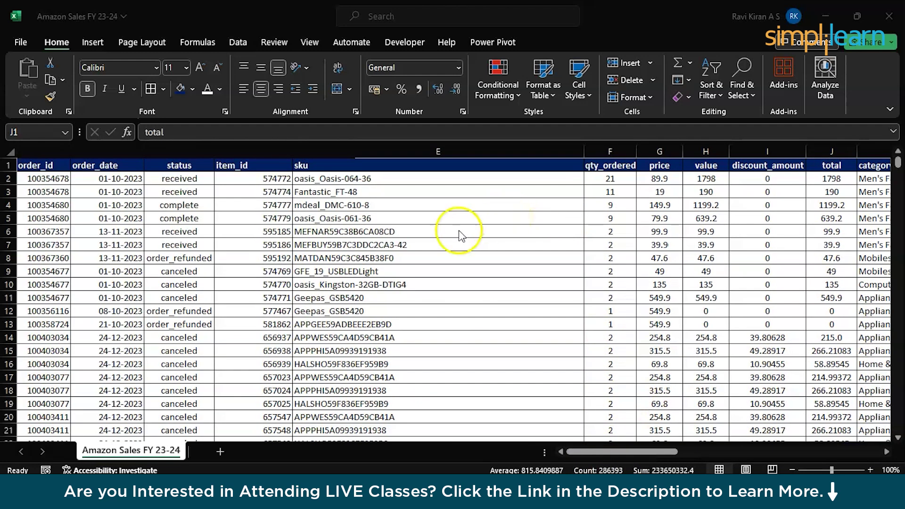
key("ctrl+space")
scroll(566, 223, "right", 4)
scroll(566, 223, "right", 6)
scroll(566, 222, "right", 5)
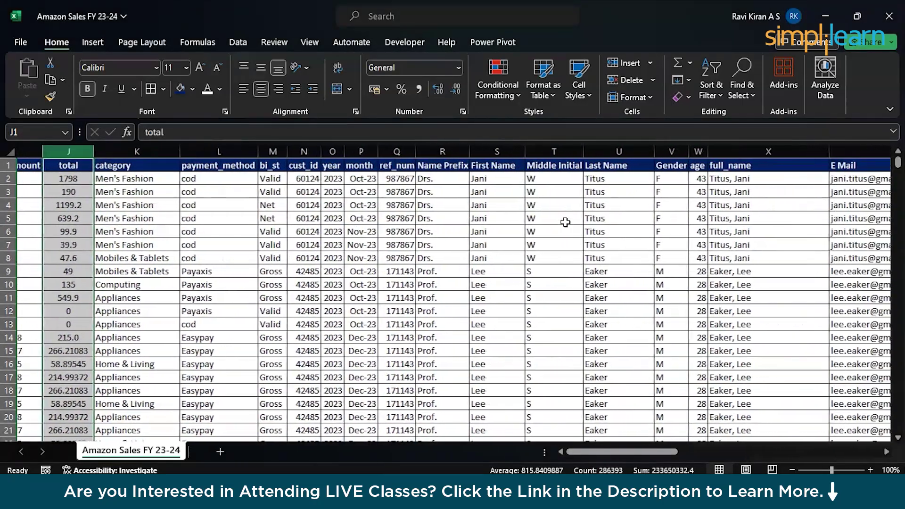
scroll(565, 223, "right", 6)
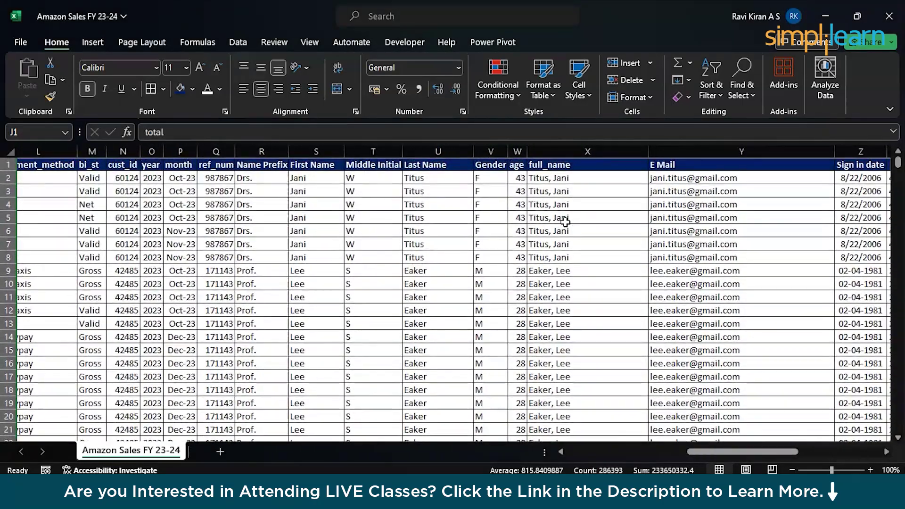
scroll(565, 223, "right", 5)
scroll(566, 223, "right", 1)
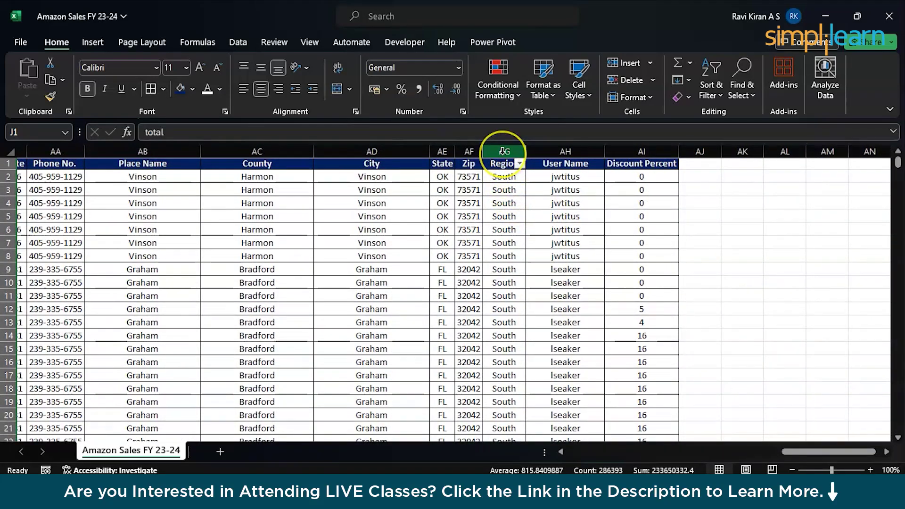
scroll(474, 230, "right", 1)
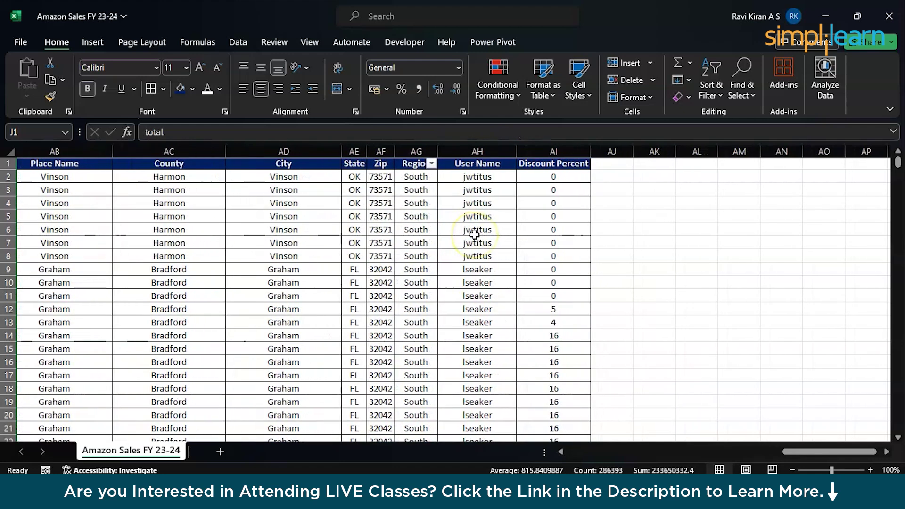
scroll(474, 232, "left", 4)
scroll(474, 234, "left", 12)
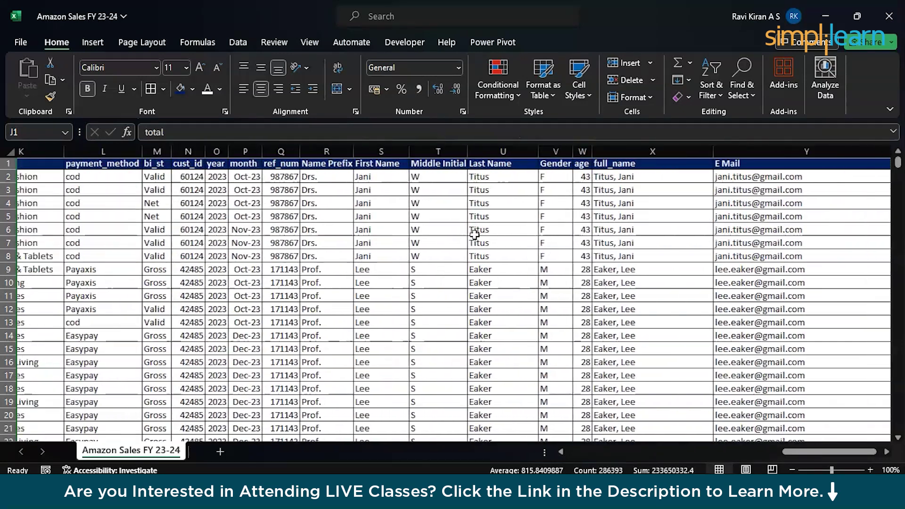
scroll(474, 234, "left", 1)
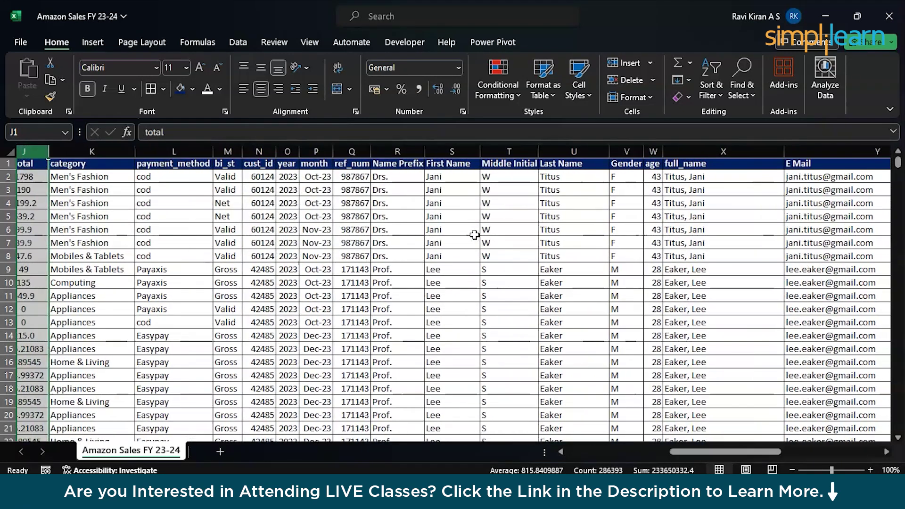
scroll(475, 235, "left", 4)
scroll(475, 235, "left", 2)
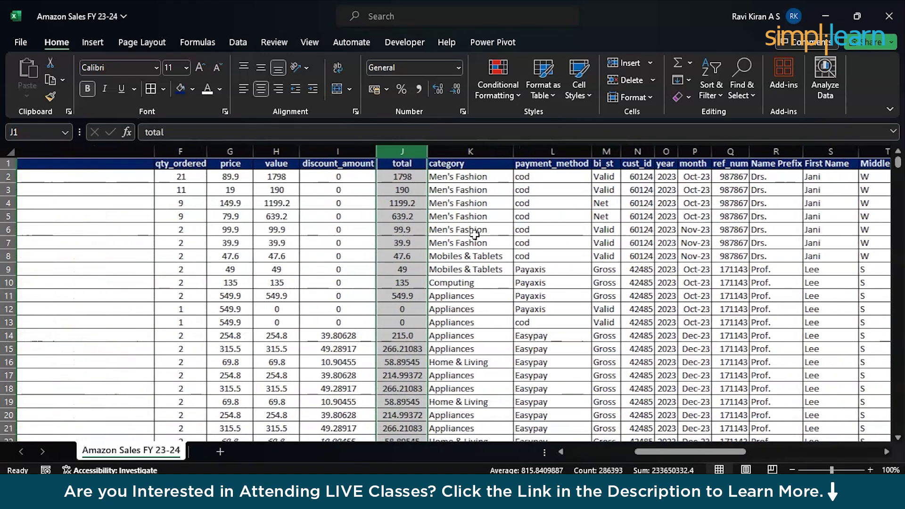
left_click(231, 164)
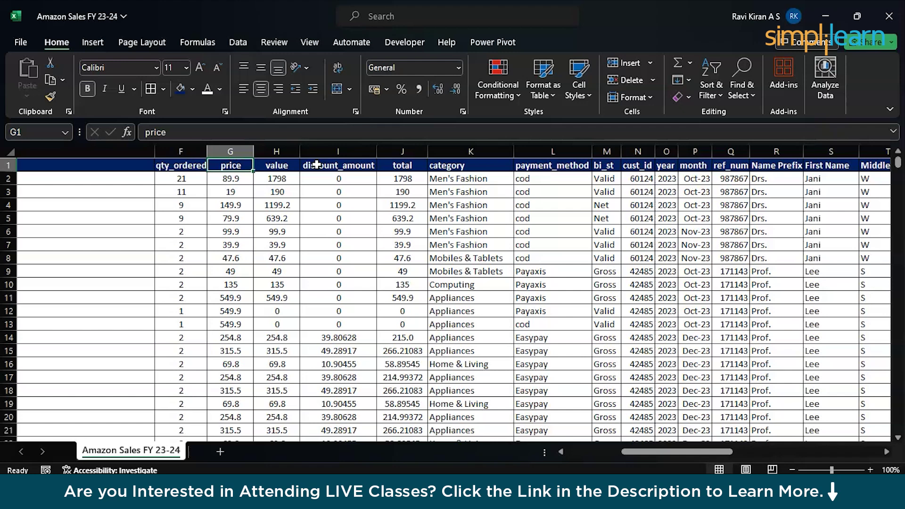
Widen the status column and look through the item_id and category columns
scroll(317, 164, "left", 5)
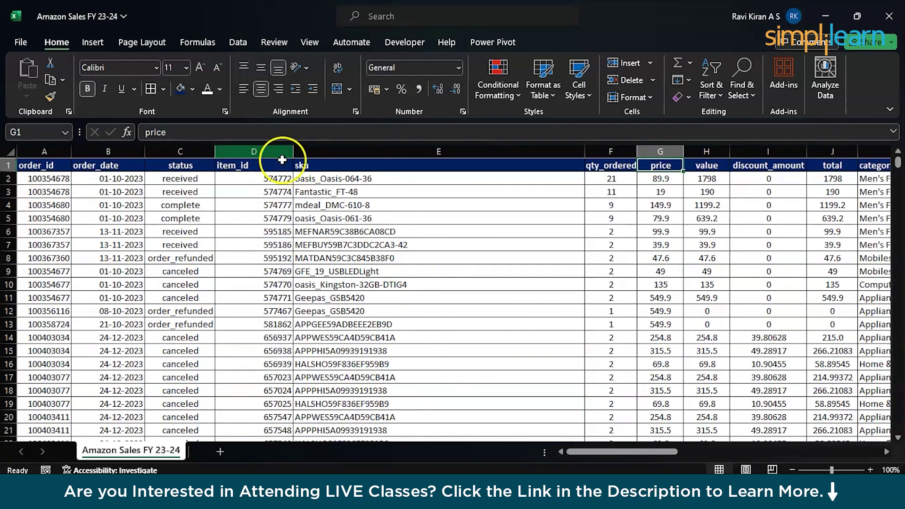
left_click_drag(215, 151, 237, 156)
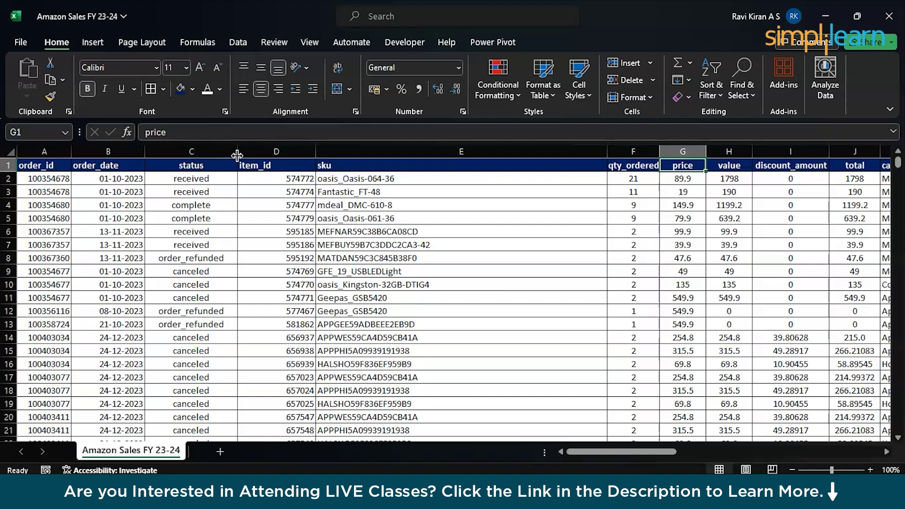
left_click(275, 144)
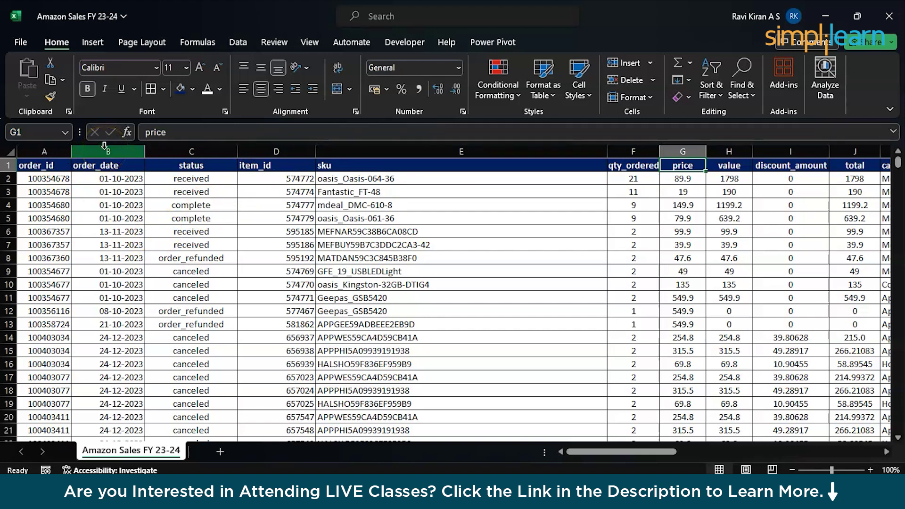
scroll(441, 263, "right", 2)
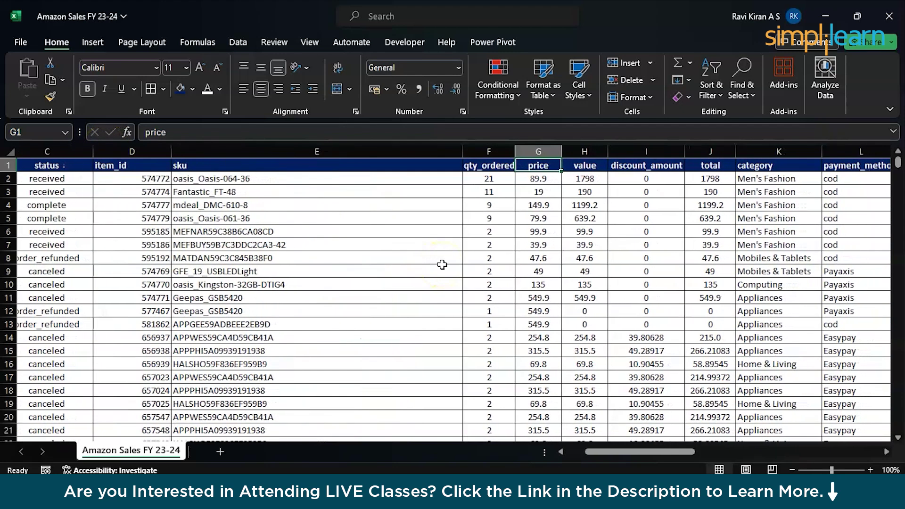
scroll(442, 264, "right", 3)
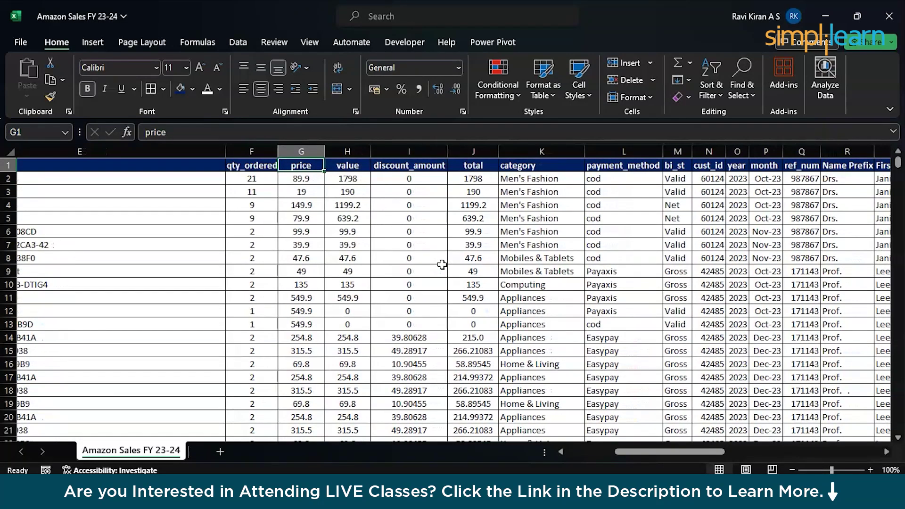
scroll(441, 264, "right", 1)
scroll(442, 265, "right", 1)
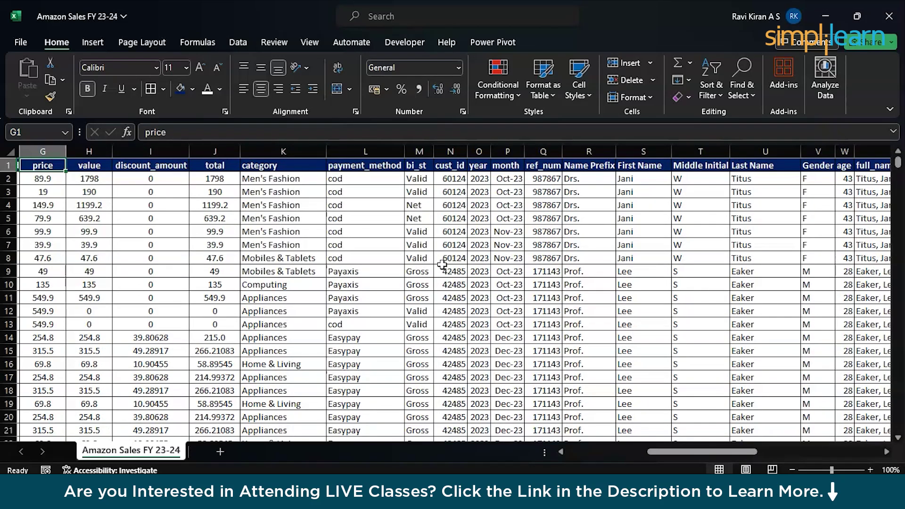
scroll(442, 264, "left", 2)
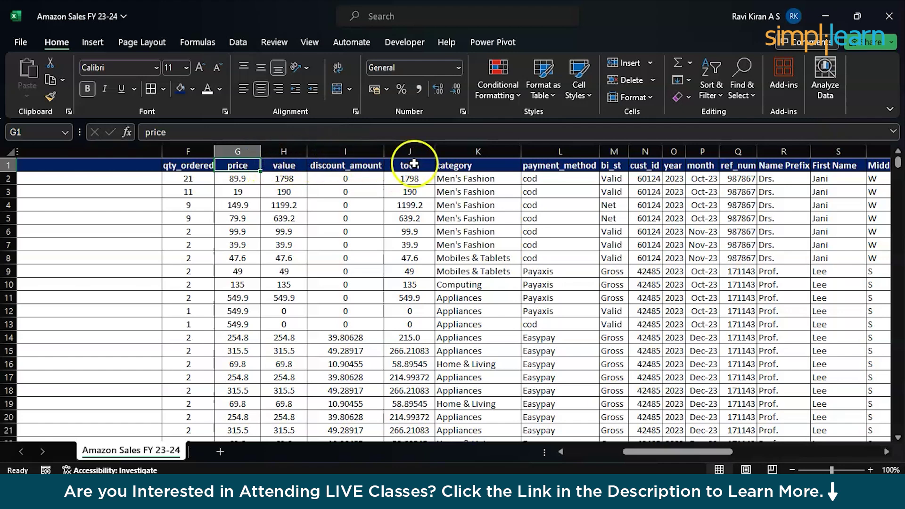
scroll(384, 166, "right", 1)
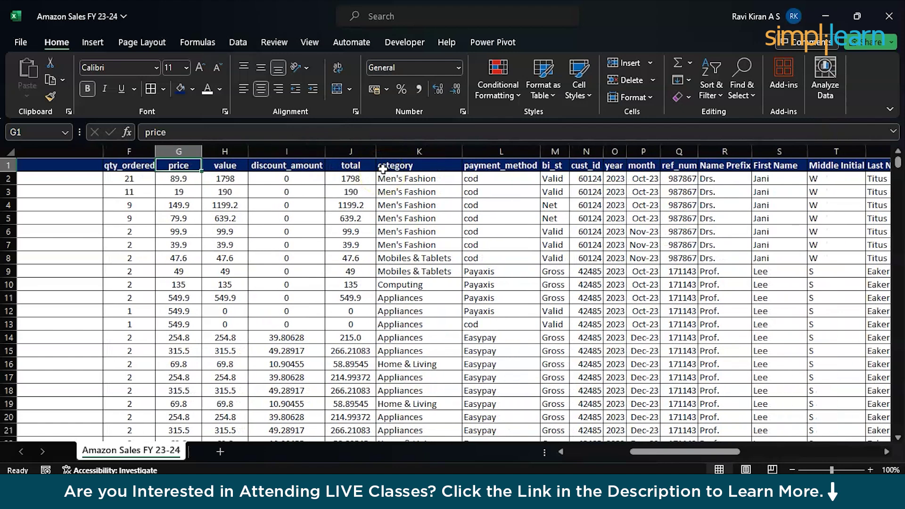
left_click(383, 169)
Review the remaining Amazon Sales columns, then switch to the untitled Power BI Desktop report
scroll(383, 169, "right", 2)
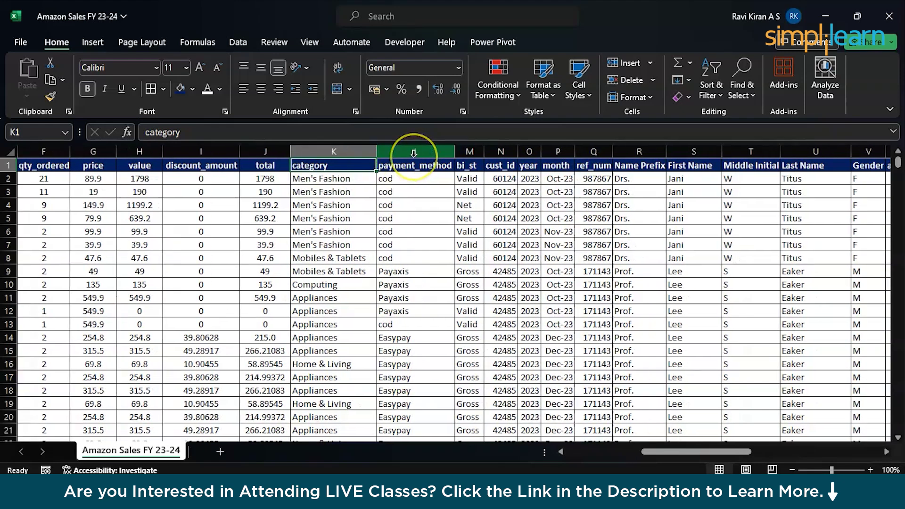
scroll(414, 153, "right", 3)
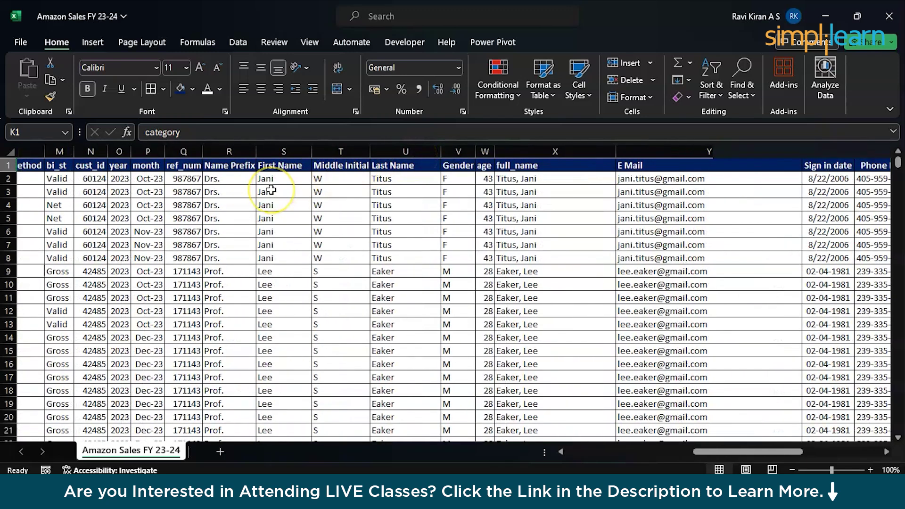
scroll(250, 189, "right", 1)
scroll(253, 171, "right", 1)
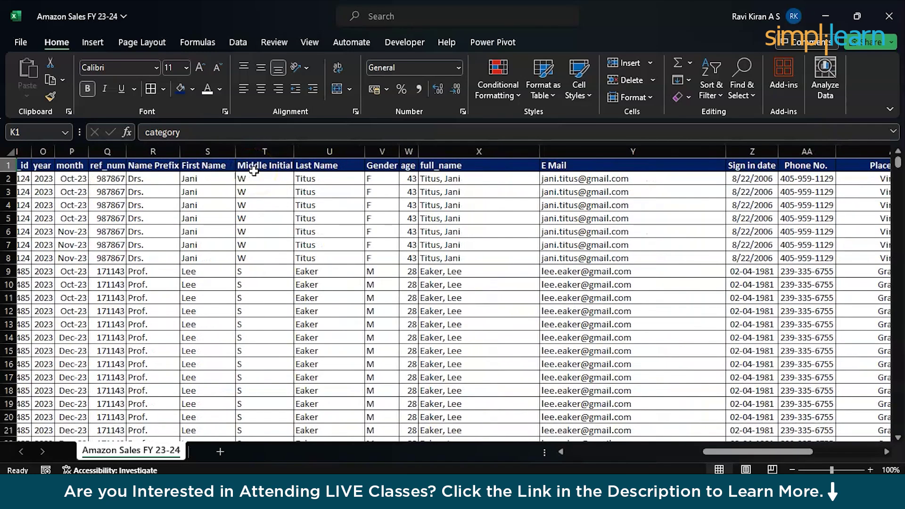
scroll(254, 171, "right", 3)
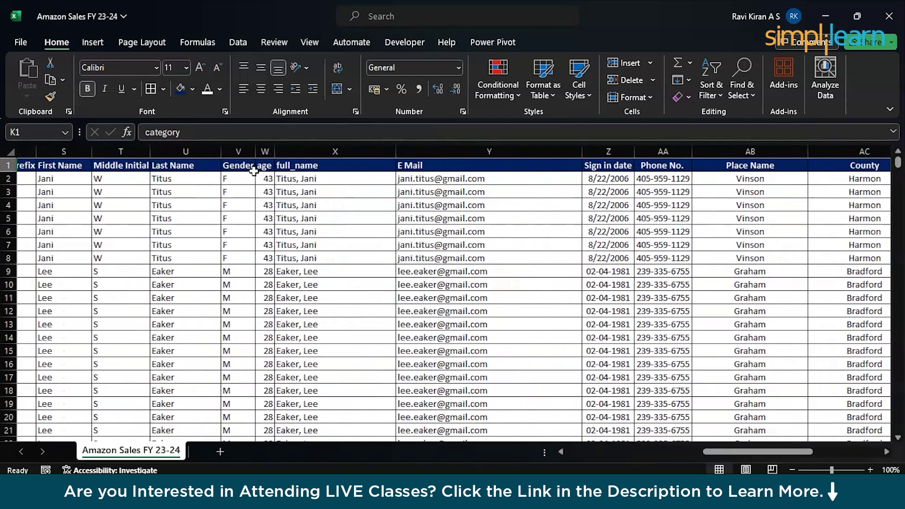
scroll(254, 172, "right", 3)
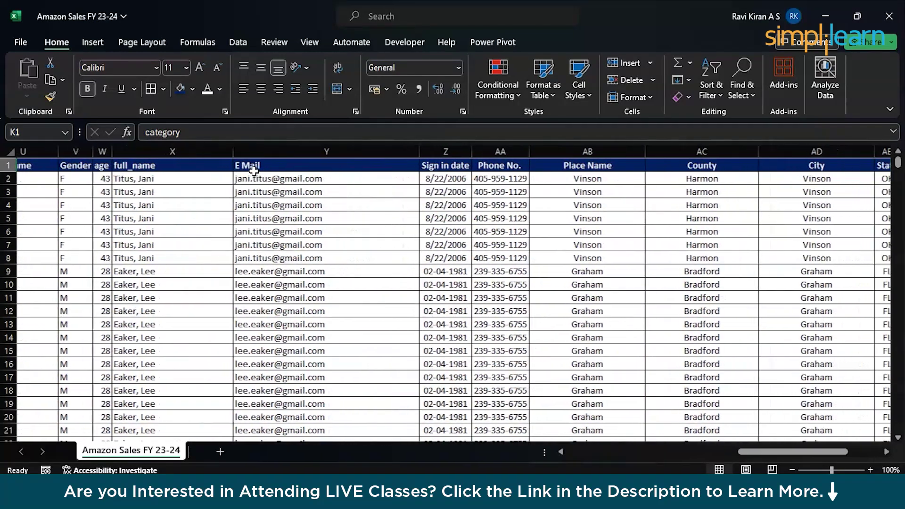
scroll(254, 171, "right", 3)
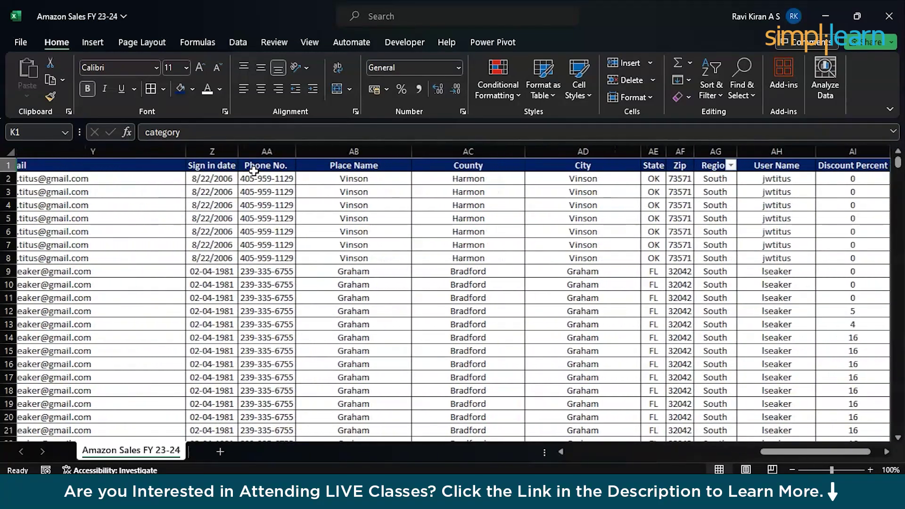
scroll(253, 172, "right", 2)
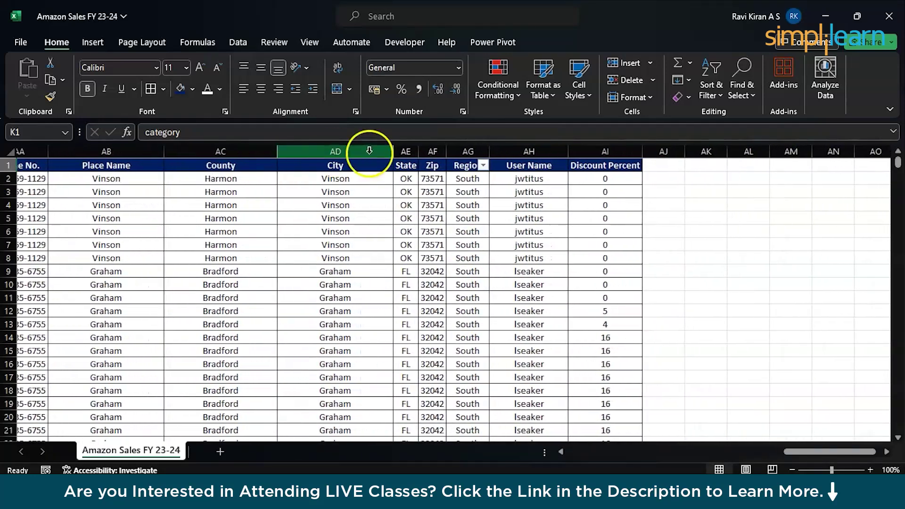
scroll(469, 145, "left", 10)
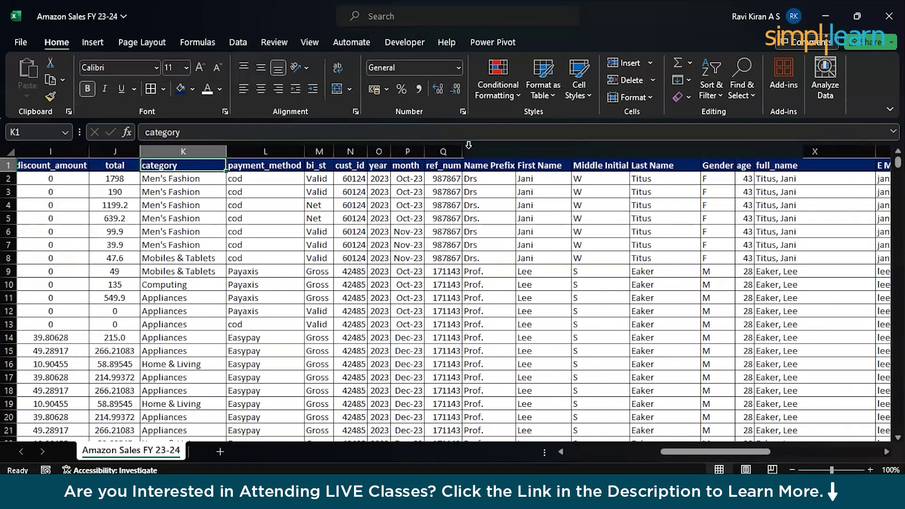
scroll(217, 244, "left", 4)
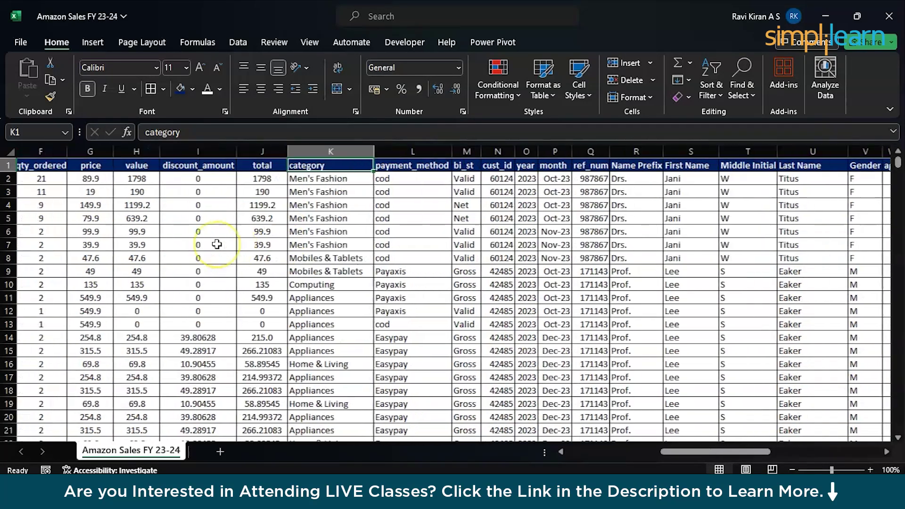
scroll(217, 244, "left", 2)
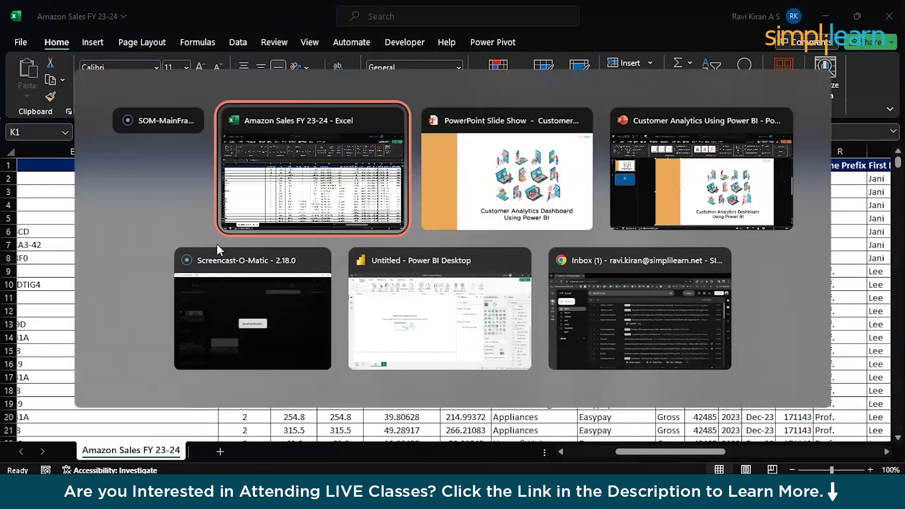
key("alt+Tab")
key("alt+Tab")
key("alt+Tab")
key("alt+Tab")
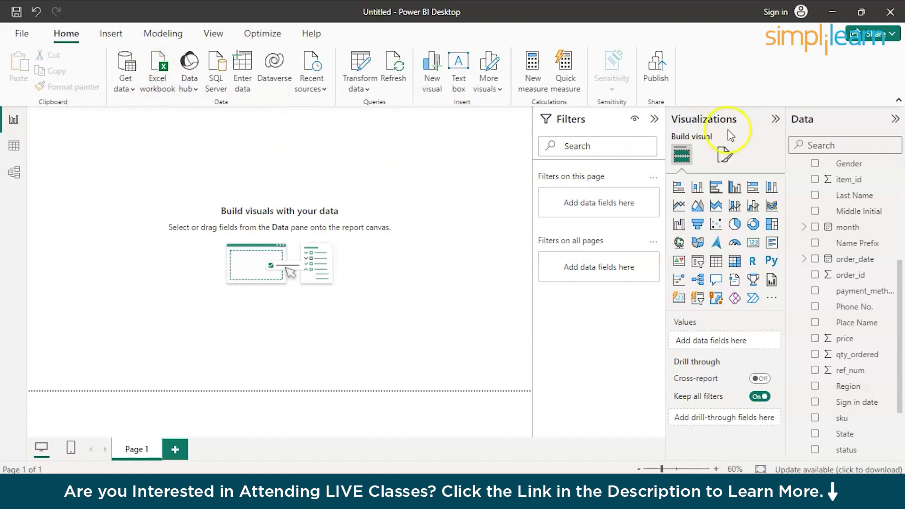
Add a blank clustered column chart to the report page
scroll(873, 203, "up", 3)
scroll(875, 205, "up", 3)
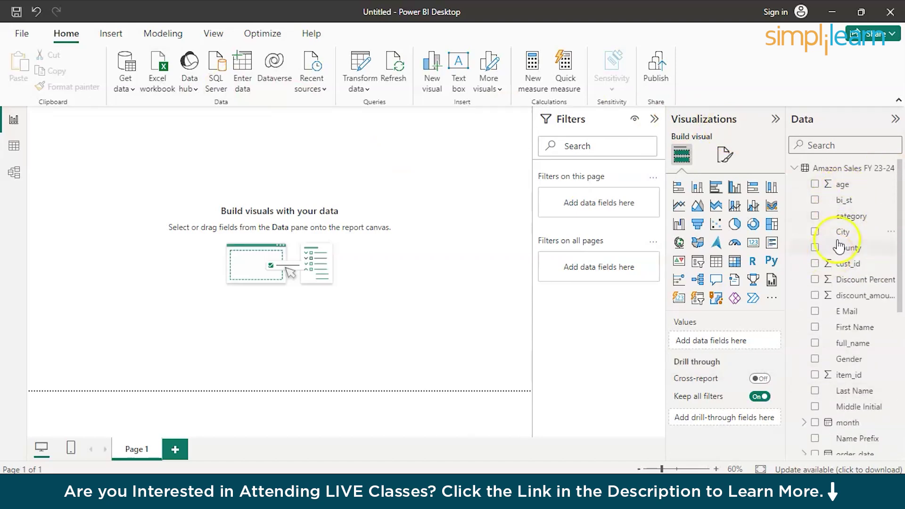
scroll(845, 340, "down", 6)
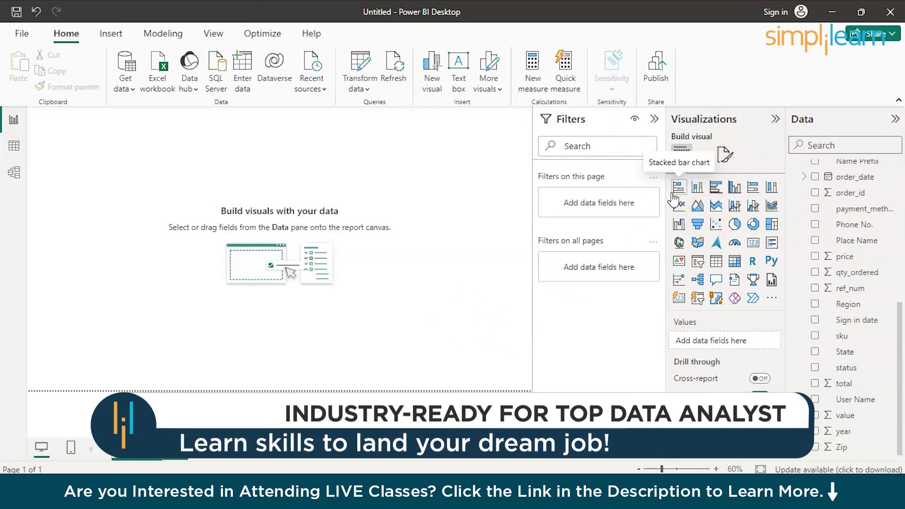
left_click(699, 191)
left_click(735, 189)
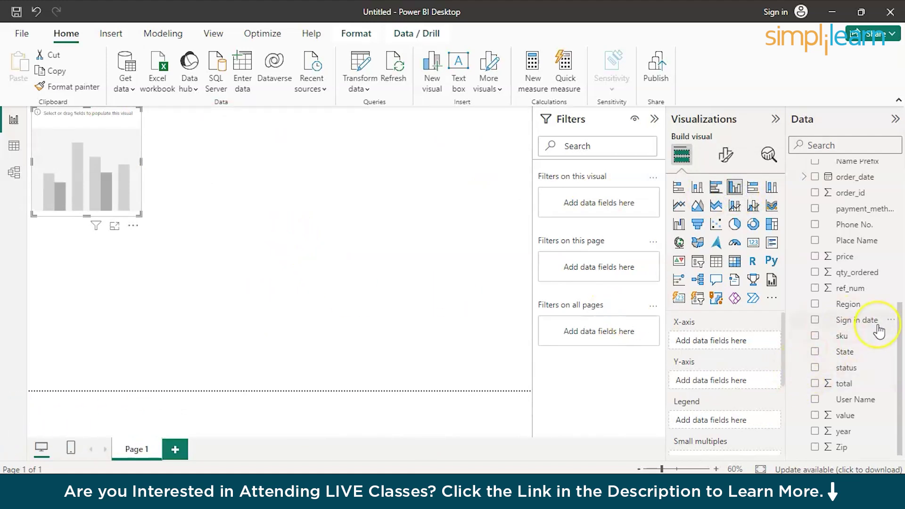
Add Gender as an all-pages filter with only the F value ticked
scroll(863, 292, "up", 4)
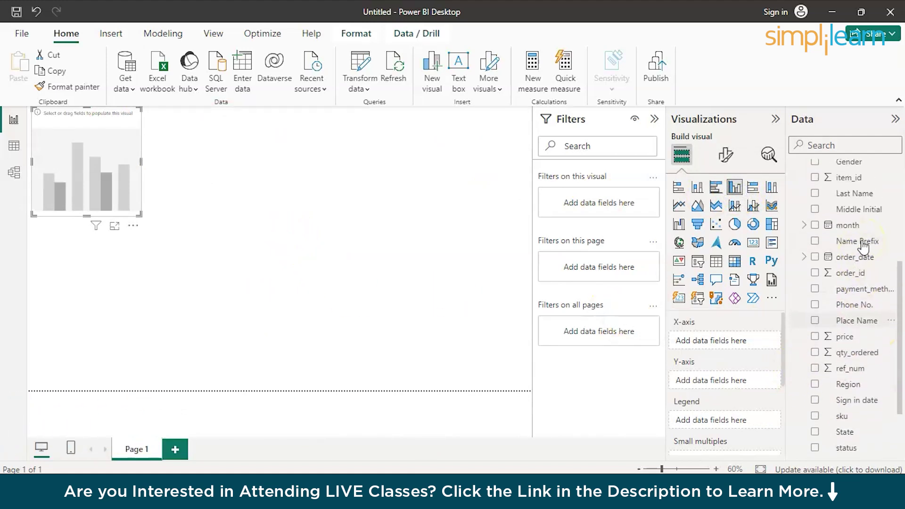
left_click(855, 266)
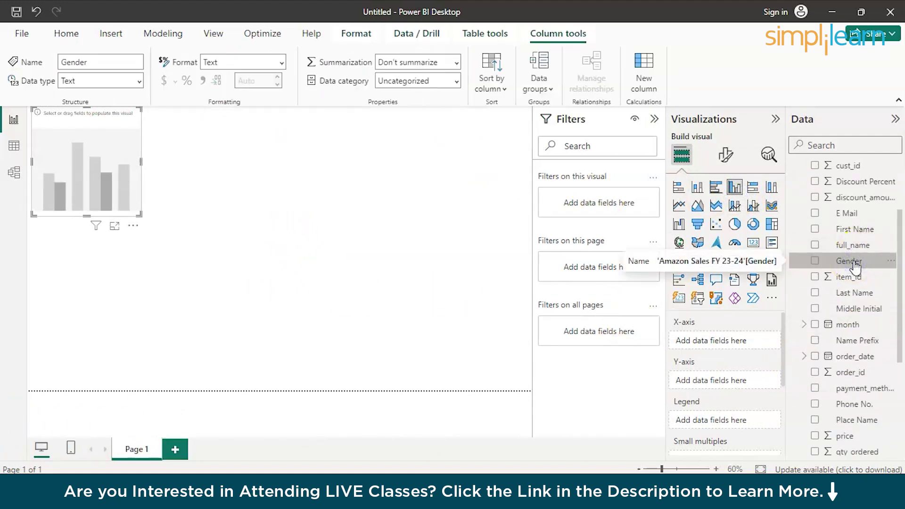
left_click_drag(854, 266, 599, 331)
left_click(554, 393)
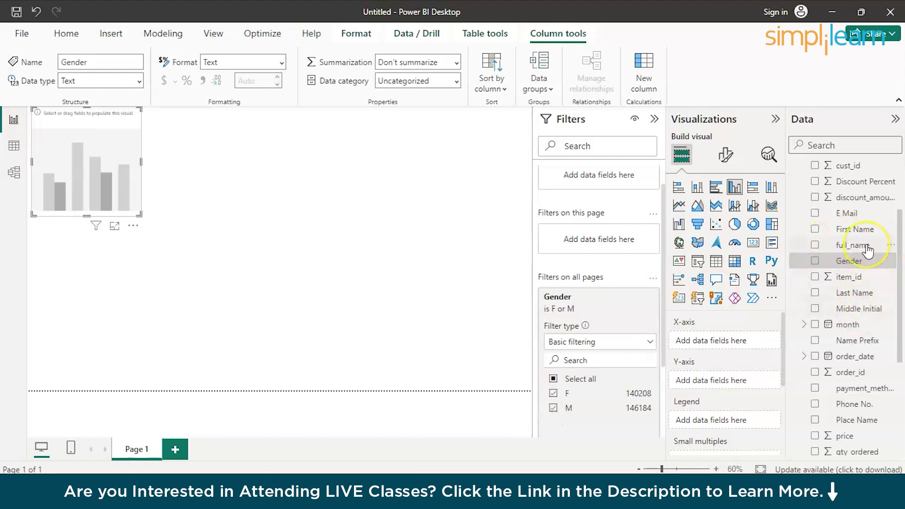
Chart Sum of price by Gender, then clear and remove the all-pages Gender filter
scroll(867, 258, "up", 3)
scroll(868, 250, "down", 3)
scroll(869, 252, "up", 3)
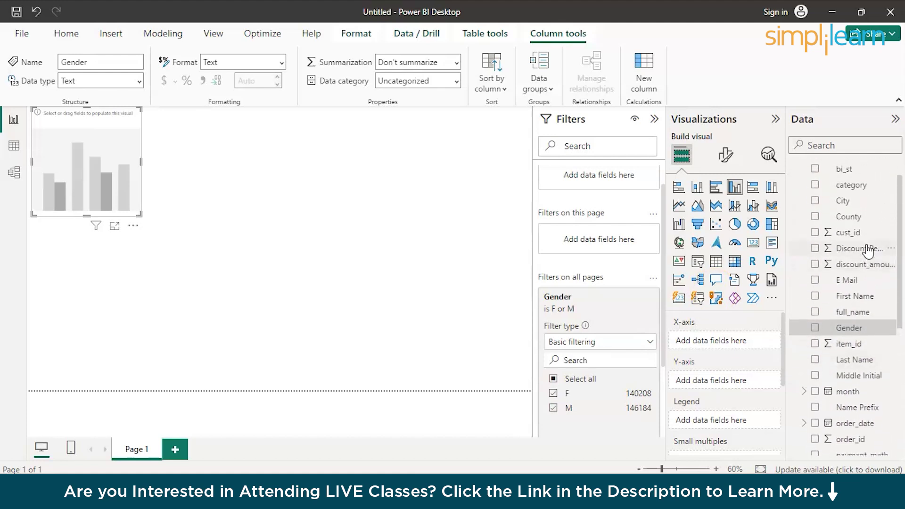
scroll(868, 251, "down", 5)
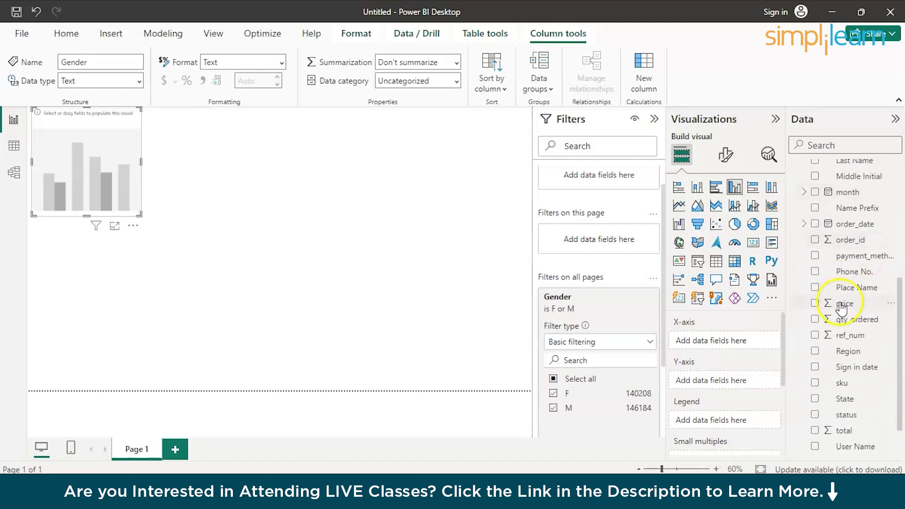
left_click_drag(842, 307, 717, 383)
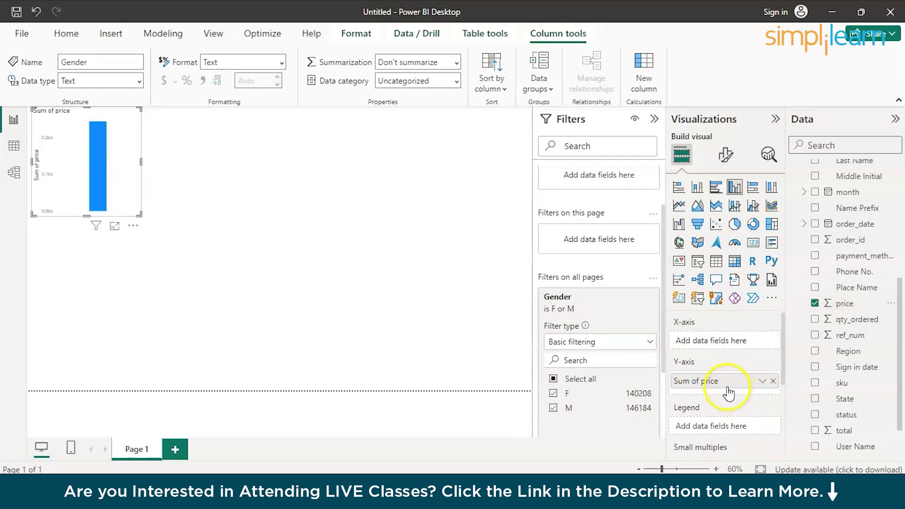
scroll(870, 219, "up", 1)
scroll(870, 218, "up", 1)
left_click_drag(864, 212, 741, 343)
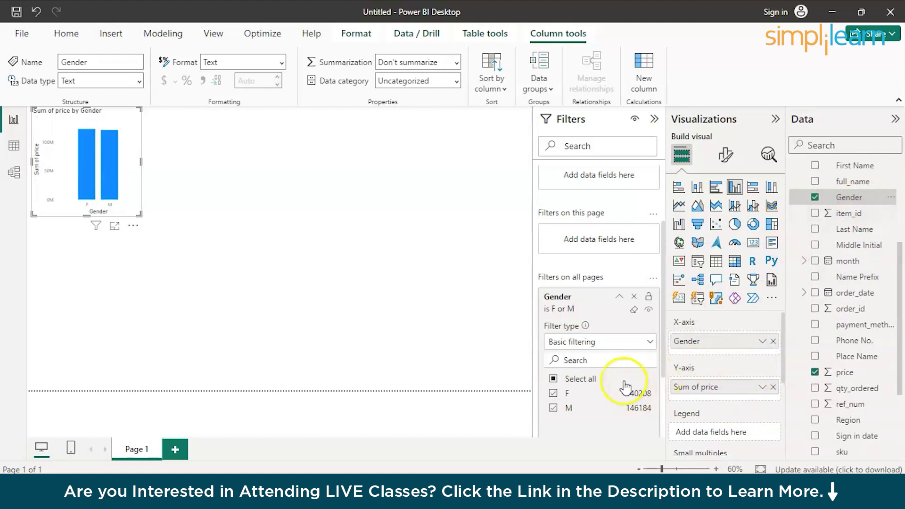
left_click(554, 379)
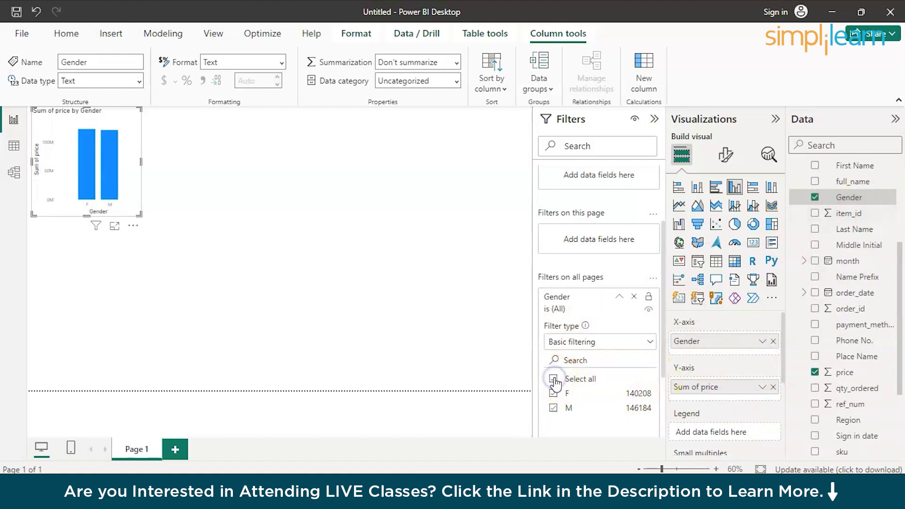
left_click(637, 297)
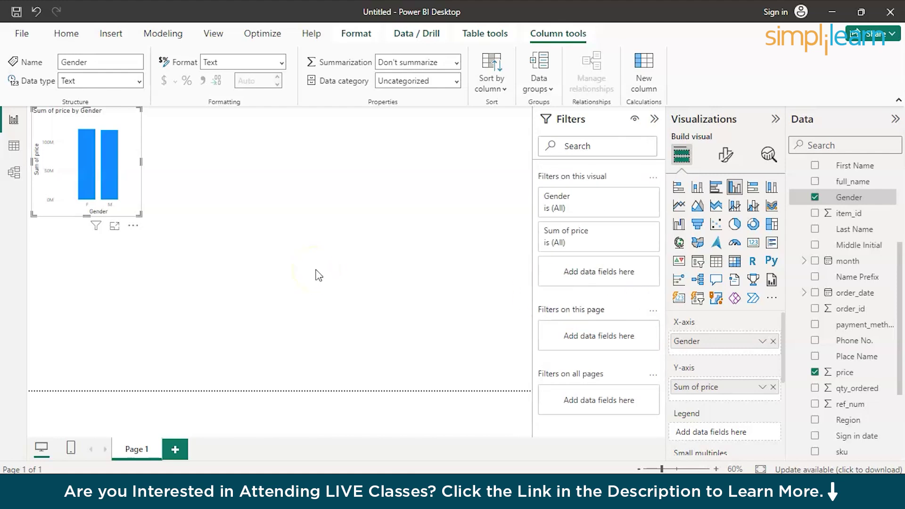
Undo the accidental pie conversion and place a new empty pie chart on the page
left_click(734, 225)
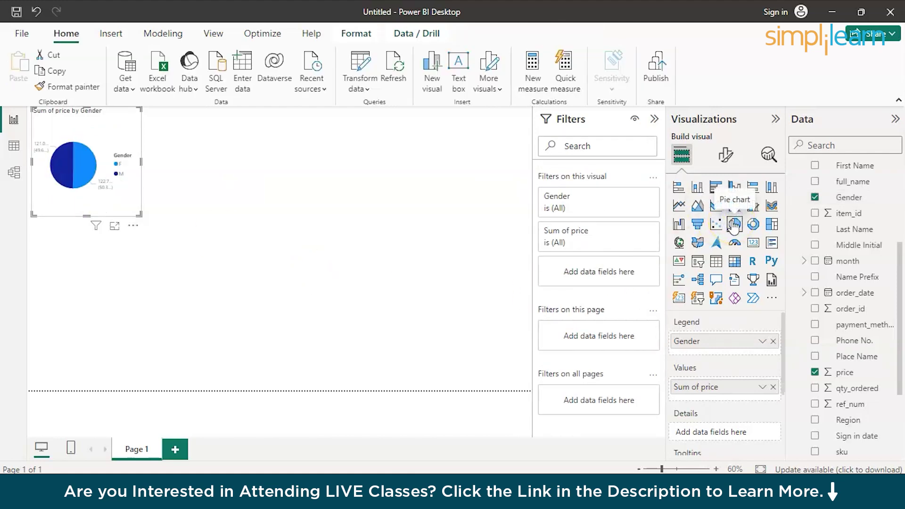
key("ctrl+z")
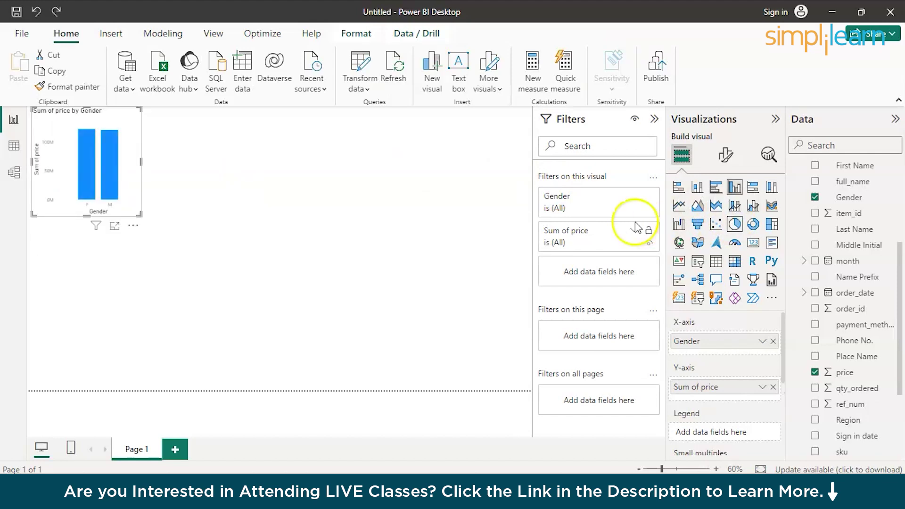
left_click(246, 205)
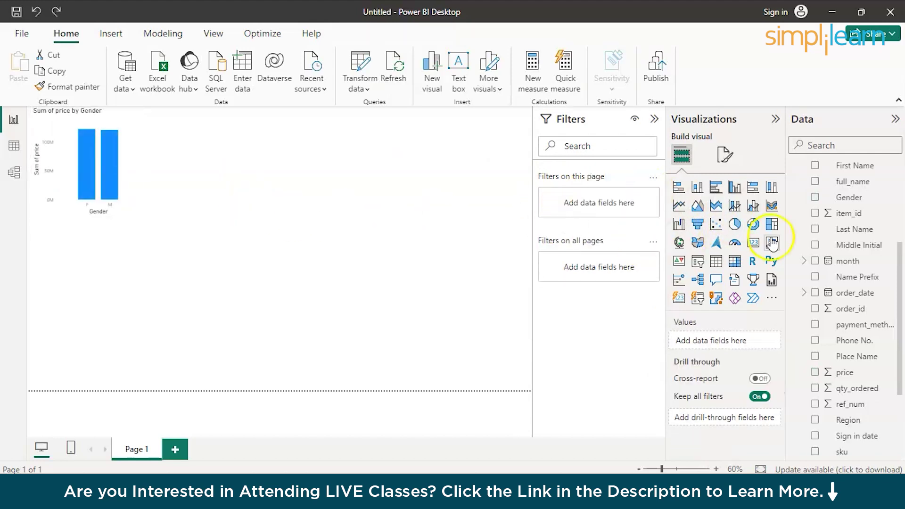
left_click(737, 224)
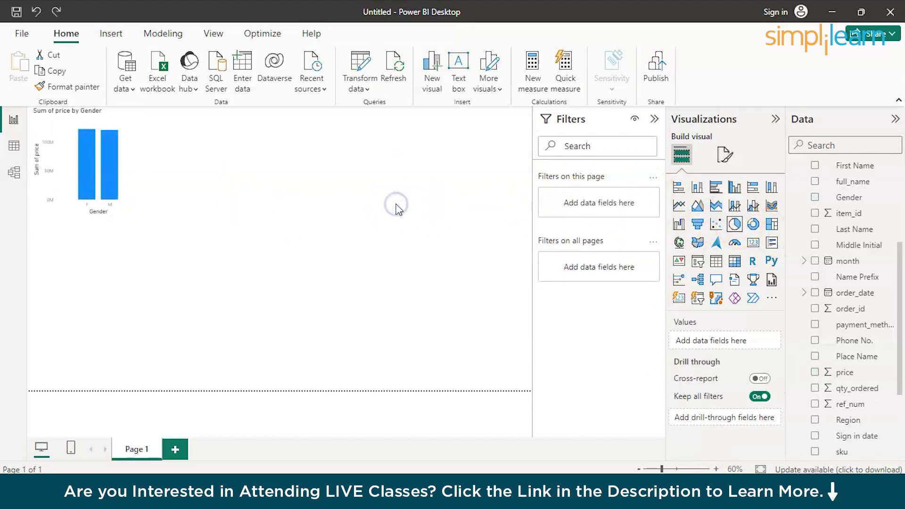
left_click(736, 226)
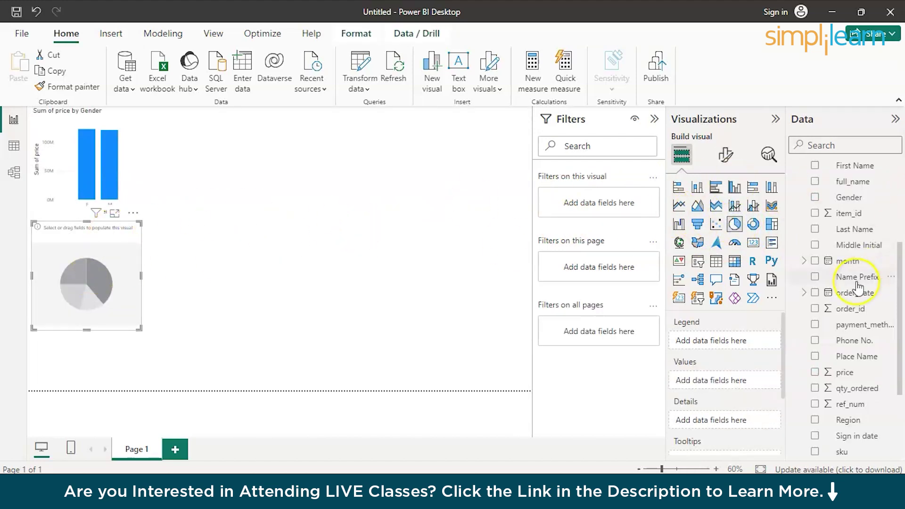
Set the pie chart to Sum of price by Region, with South largest at 92.47M
scroll(856, 289, "down", 3)
left_click_drag(842, 357, 723, 408)
scroll(725, 415, "down", 3)
scroll(725, 415, "up", 3)
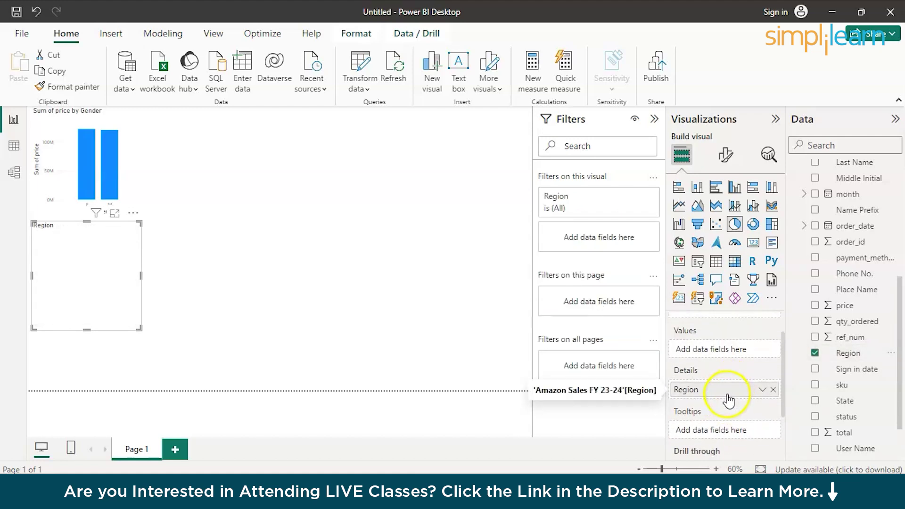
scroll(729, 397, "up", 1)
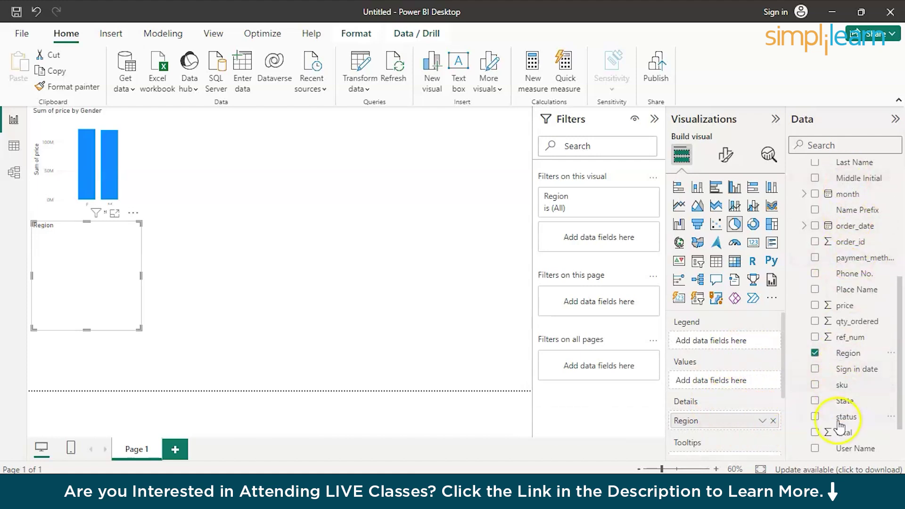
scroll(839, 429, "down", 1)
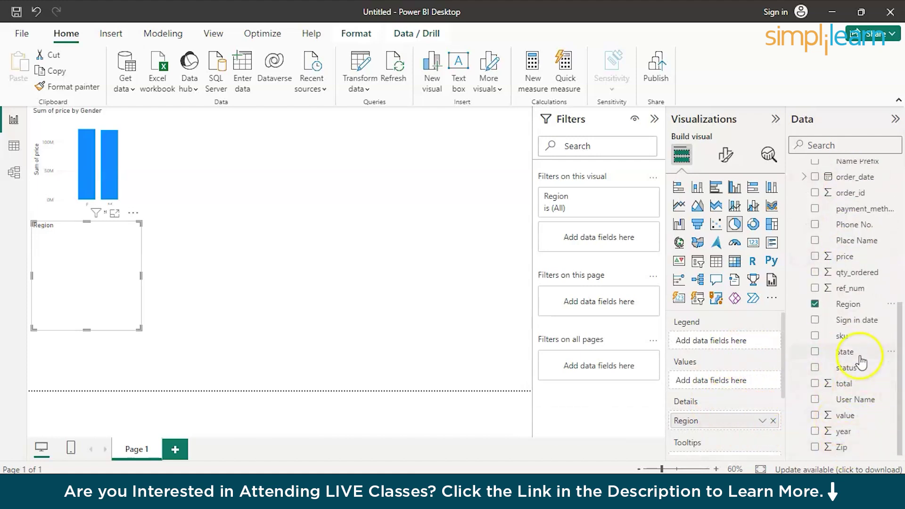
scroll(849, 344, "up", 2)
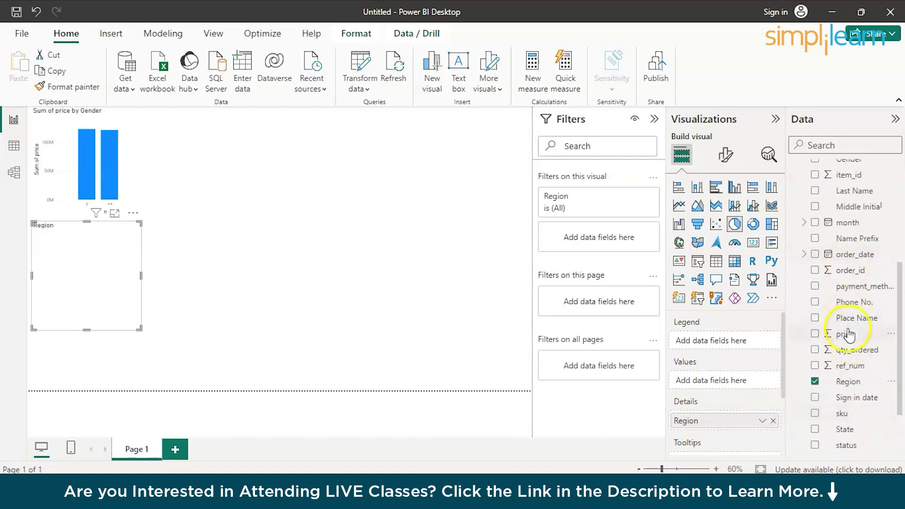
left_click_drag(844, 334, 737, 377)
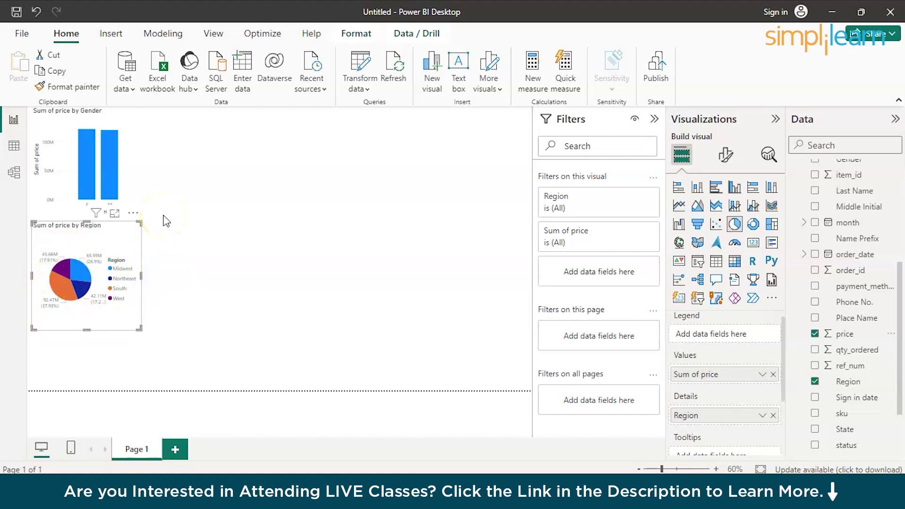
Add a new line chart and position it, taller, beside the gender chart
left_click(680, 206)
key("ctrl+z")
left_click(310, 214)
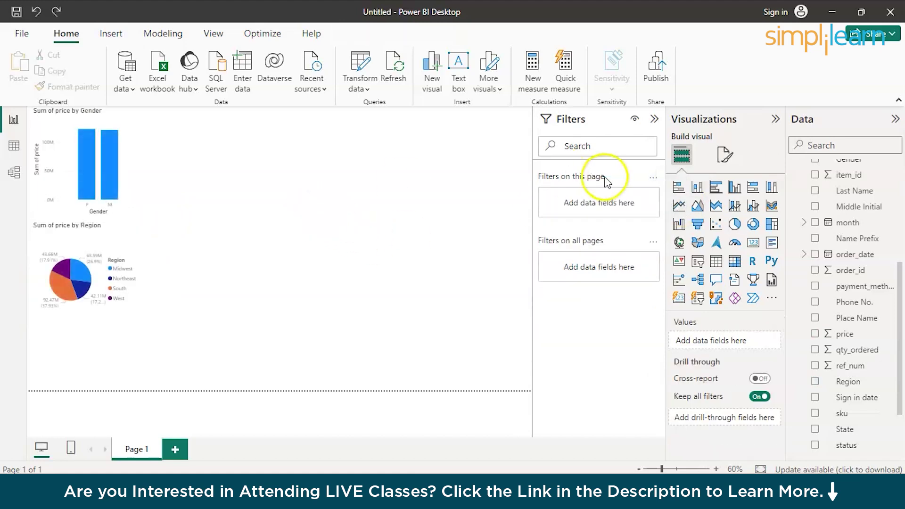
left_click(680, 206)
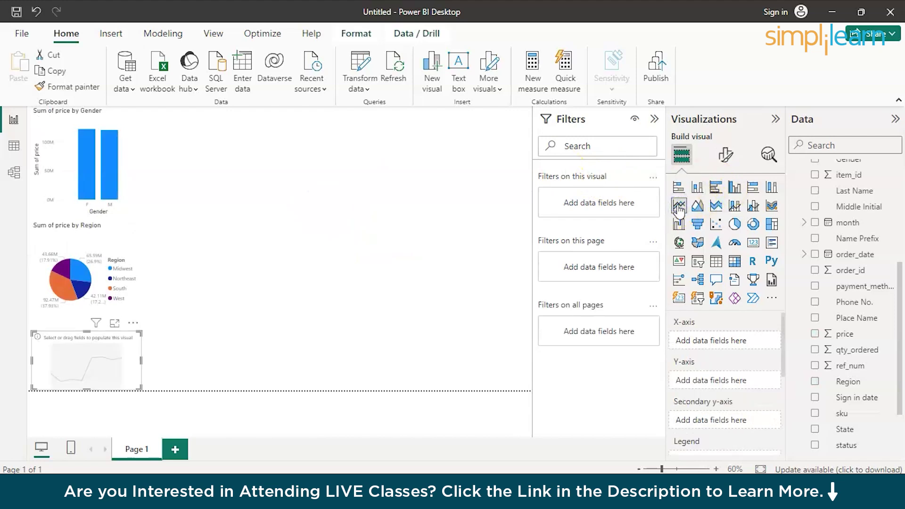
left_click_drag(60, 355, 174, 129)
left_click_drag(197, 166, 206, 221)
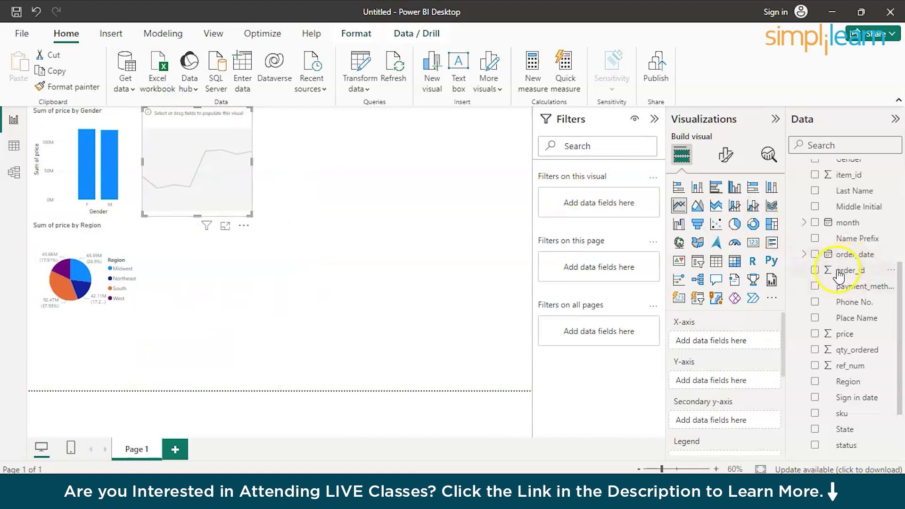
Plot Count of order_date and Sum of price on the line chart by Quarter
left_click_drag(844, 261, 717, 380)
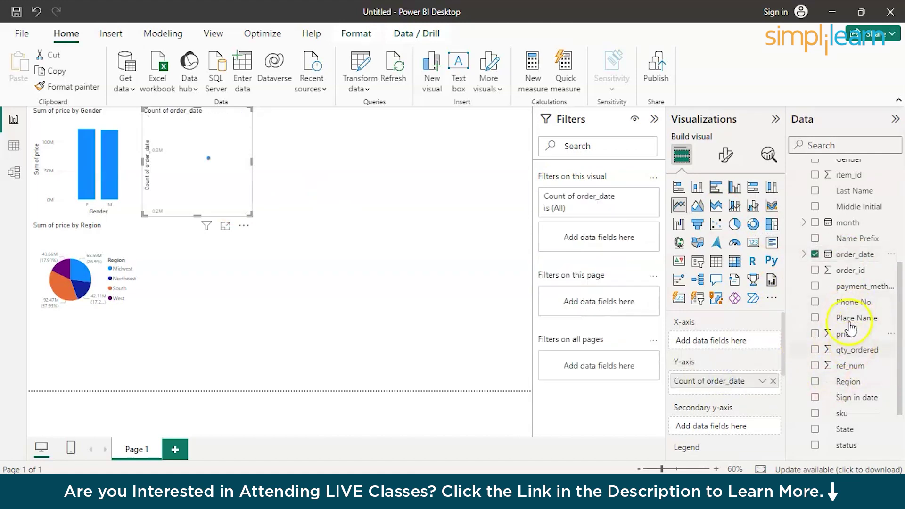
left_click_drag(849, 335, 724, 430)
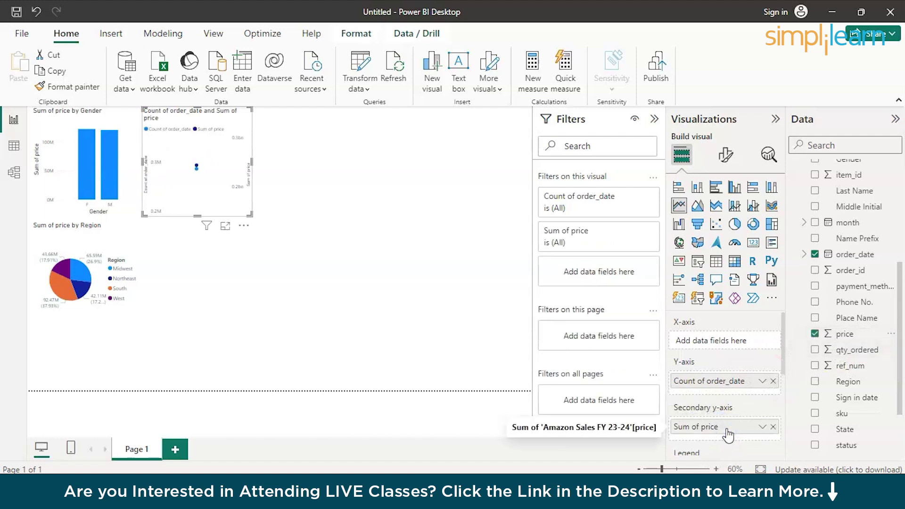
left_click(805, 255)
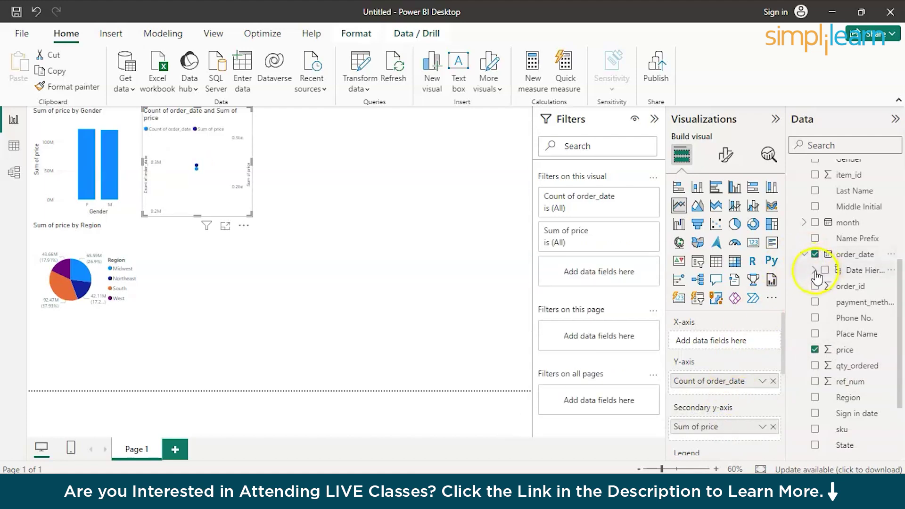
left_click(815, 272)
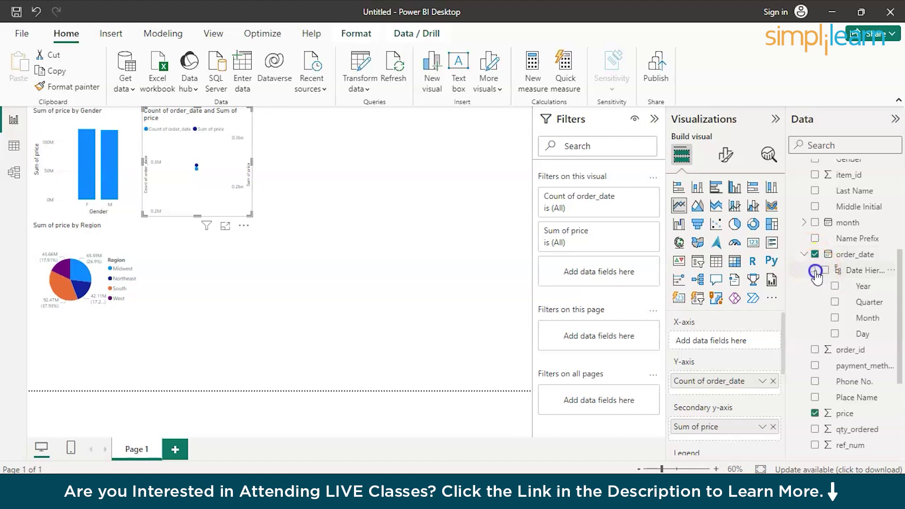
left_click(835, 303)
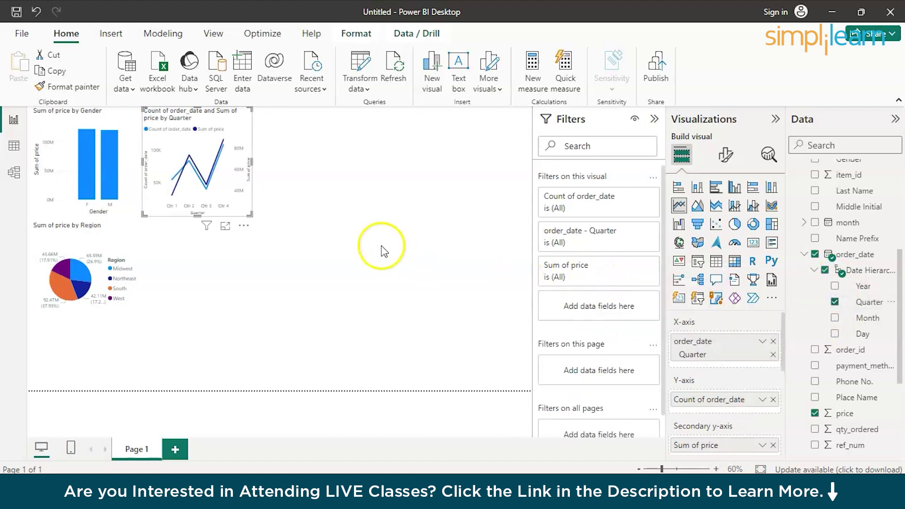
mouse_move(210, 206)
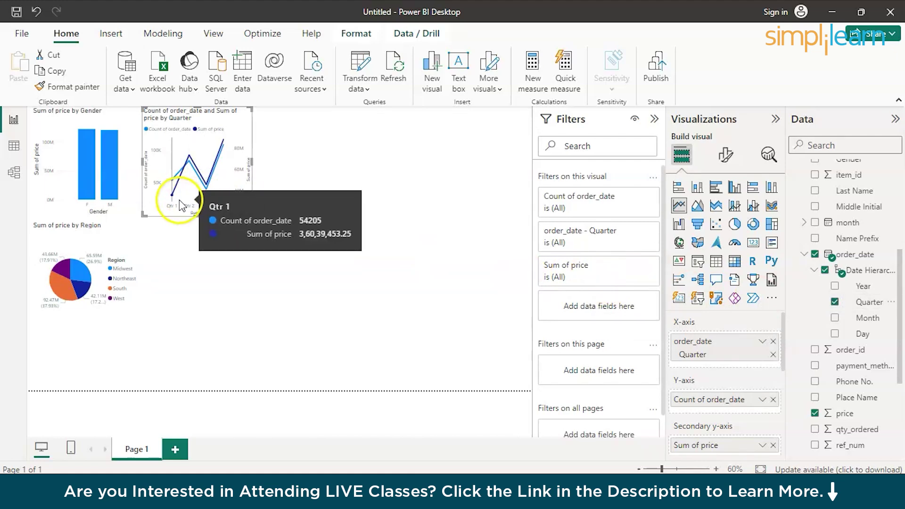
left_click(192, 198)
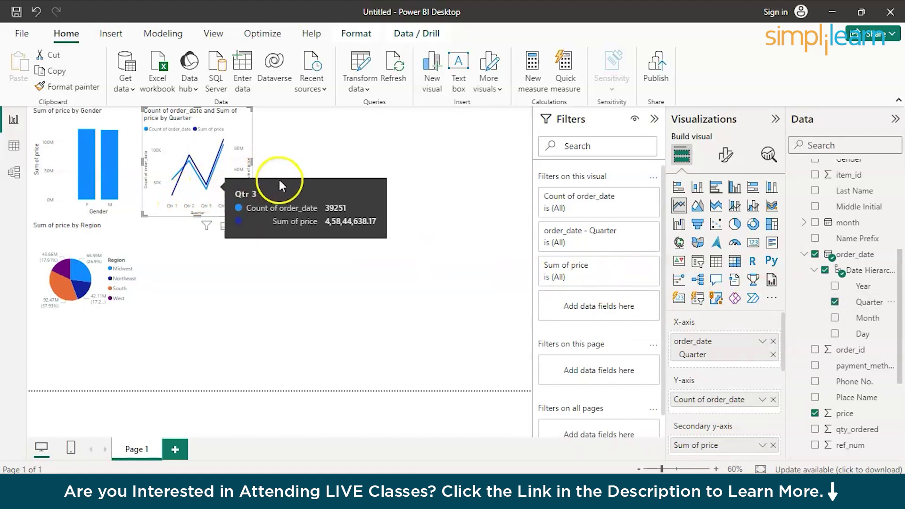
mouse_move(181, 192)
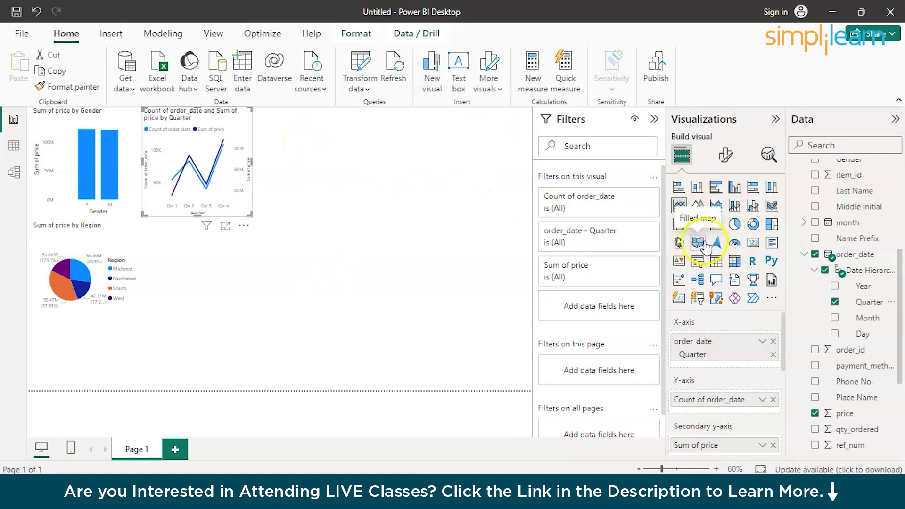
Deselect the line chart and add a new donut chart to the page
left_click(384, 260)
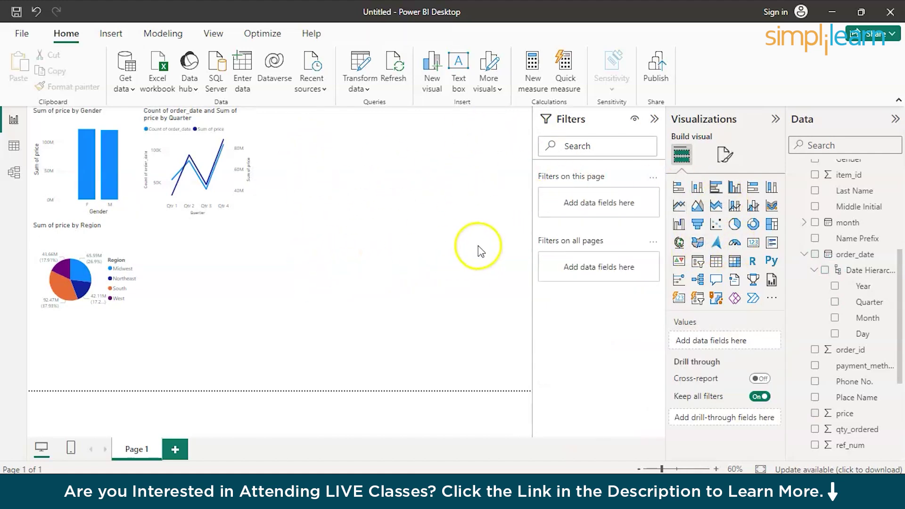
left_click(752, 225)
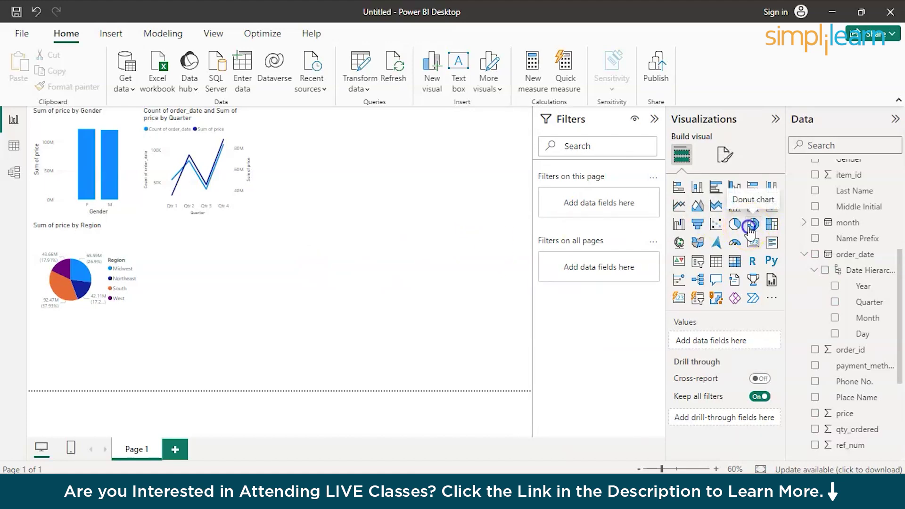
scroll(877, 262, "up", 3)
scroll(876, 264, "up", 1)
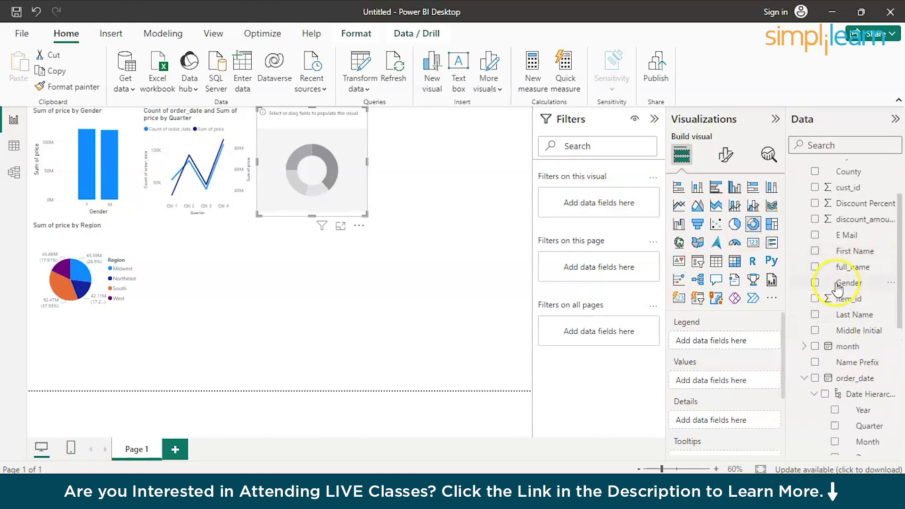
scroll(837, 288, "up", 3)
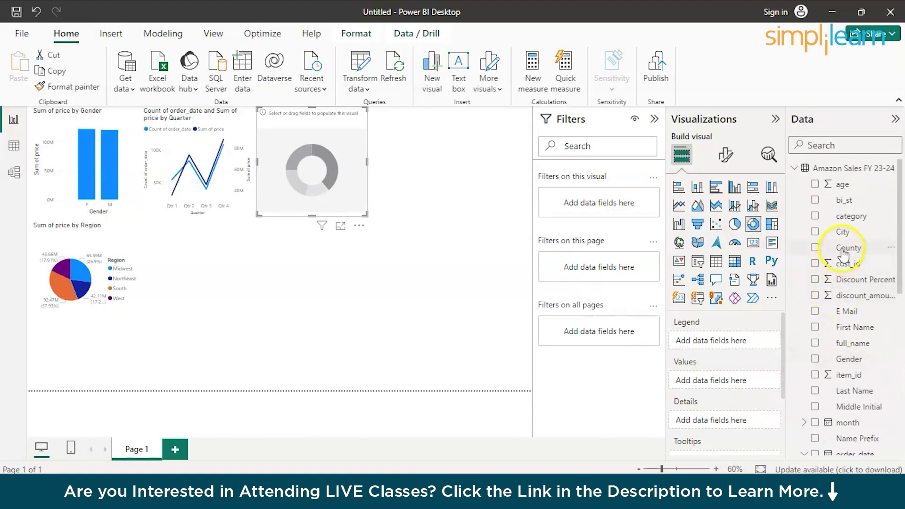
scroll(859, 295, "down", 3)
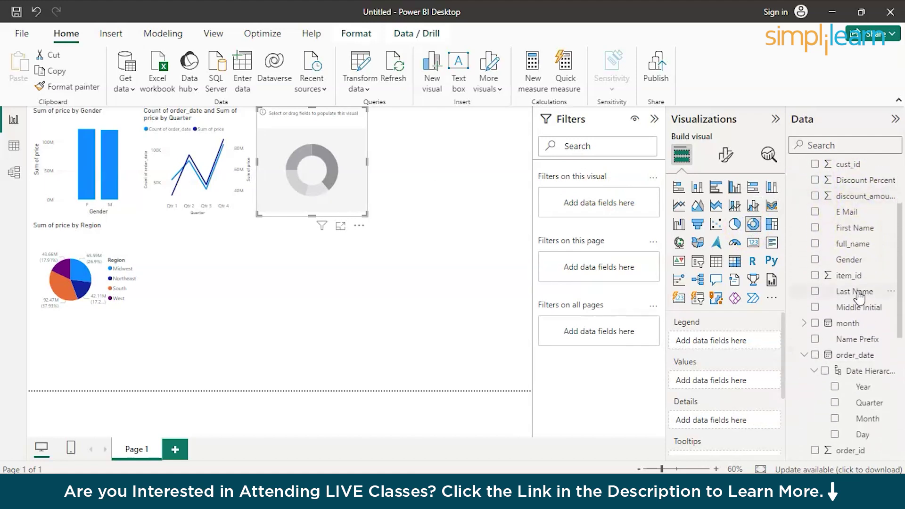
scroll(859, 297, "down", 3)
scroll(859, 297, "down", 5)
scroll(859, 297, "down", 2)
left_click(857, 402)
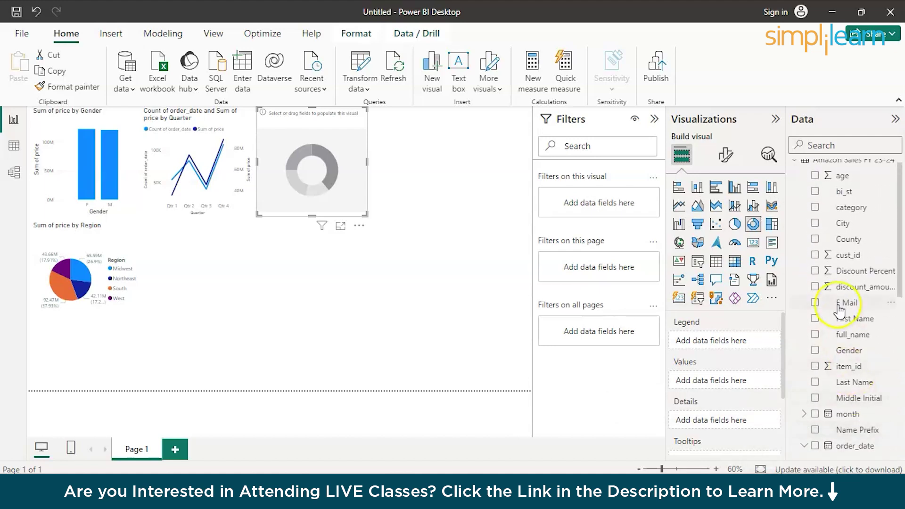
Set the donut chart's Legend to age and Values to Sum of price, then deselect it
scroll(840, 309, "up", 1)
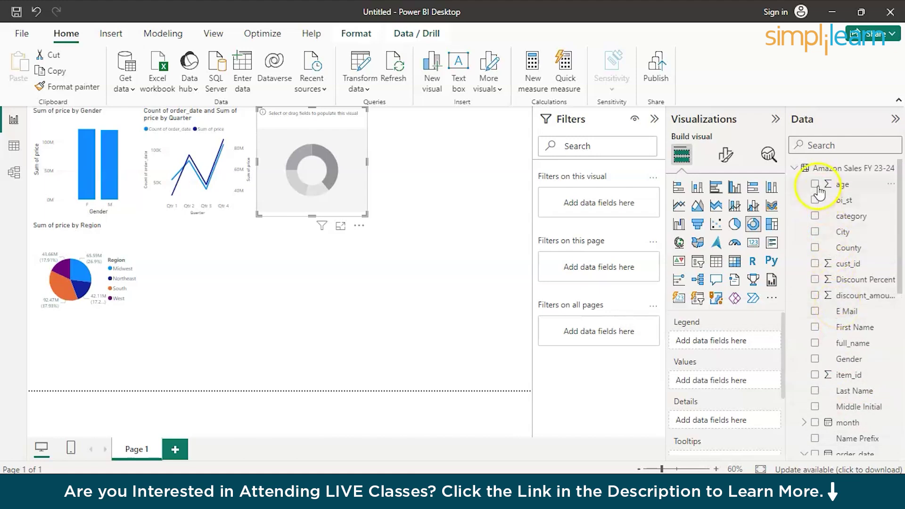
left_click(842, 186)
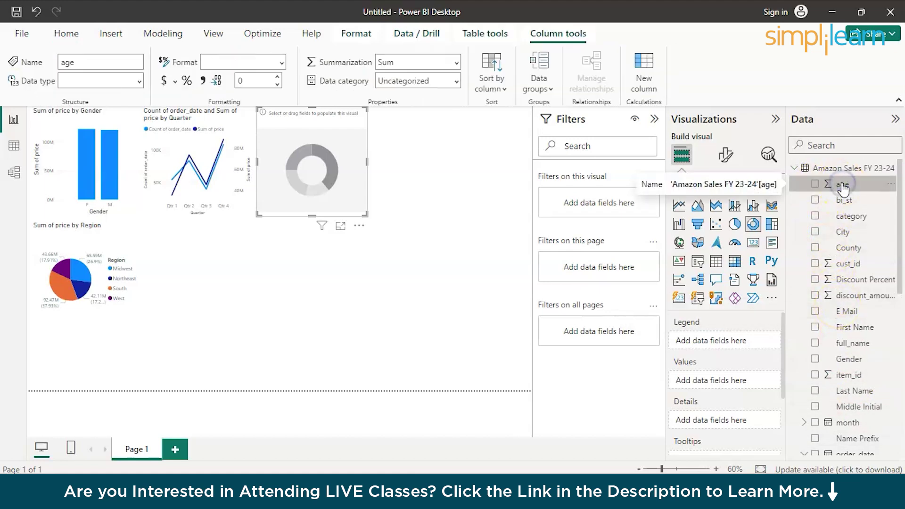
left_click_drag(844, 189, 731, 340)
scroll(860, 359, "down", 4)
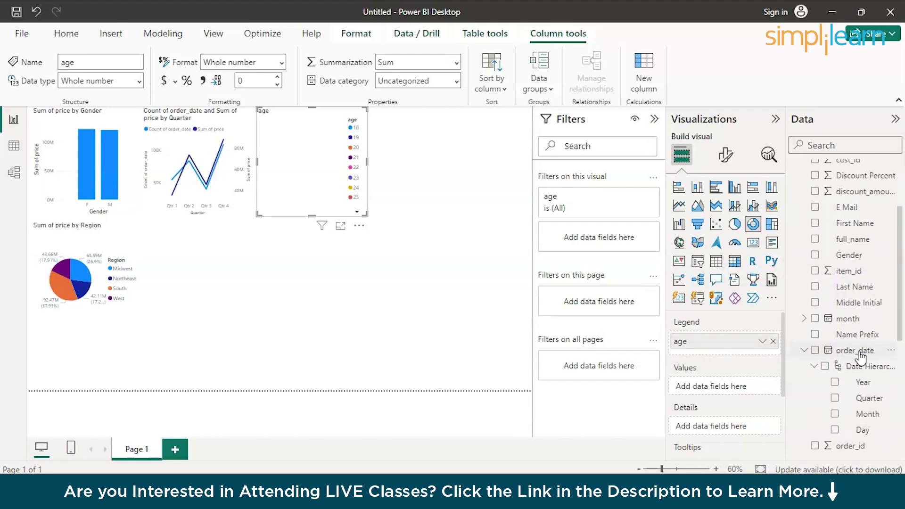
scroll(861, 359, "down", 7)
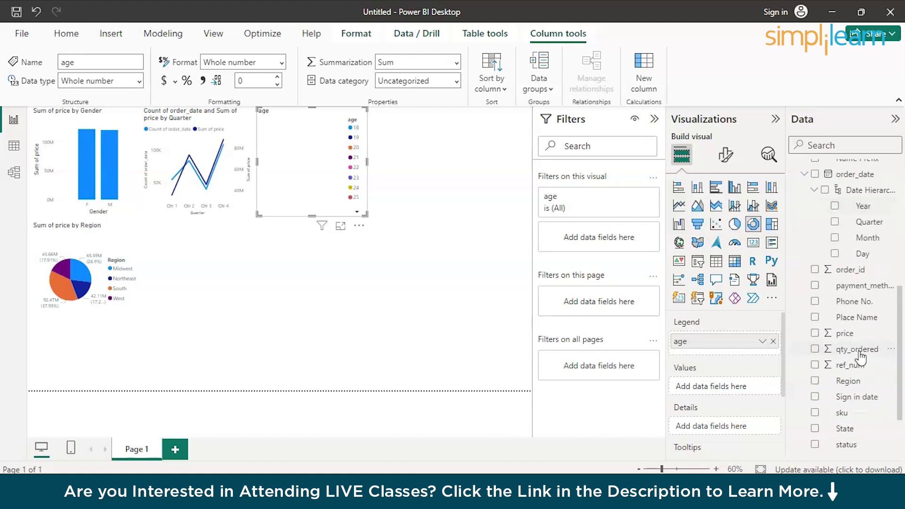
left_click_drag(846, 334, 733, 393)
left_click(692, 295)
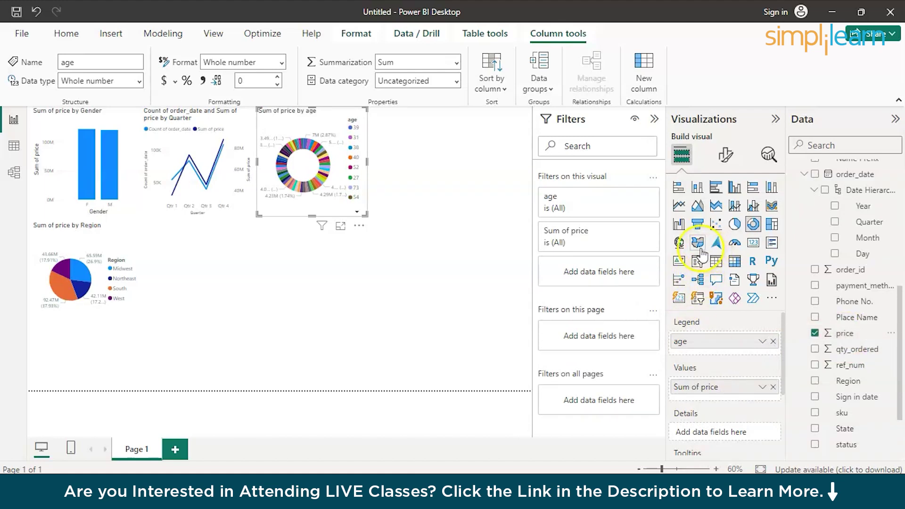
left_click(331, 302)
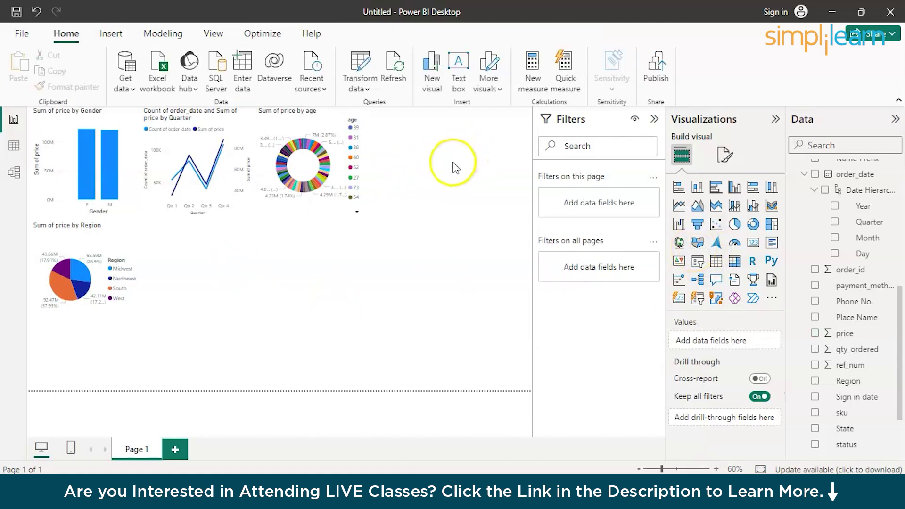
left_click(699, 243)
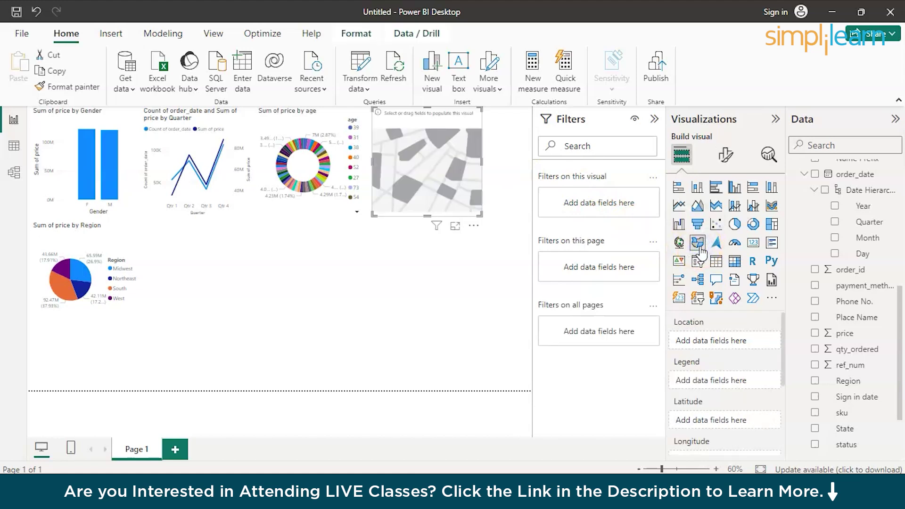
left_click(867, 240)
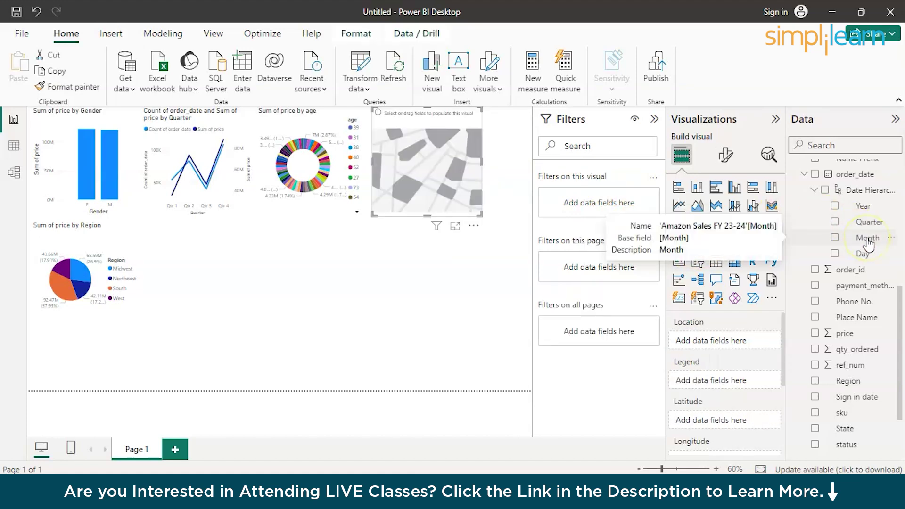
scroll(868, 240, "up", 5)
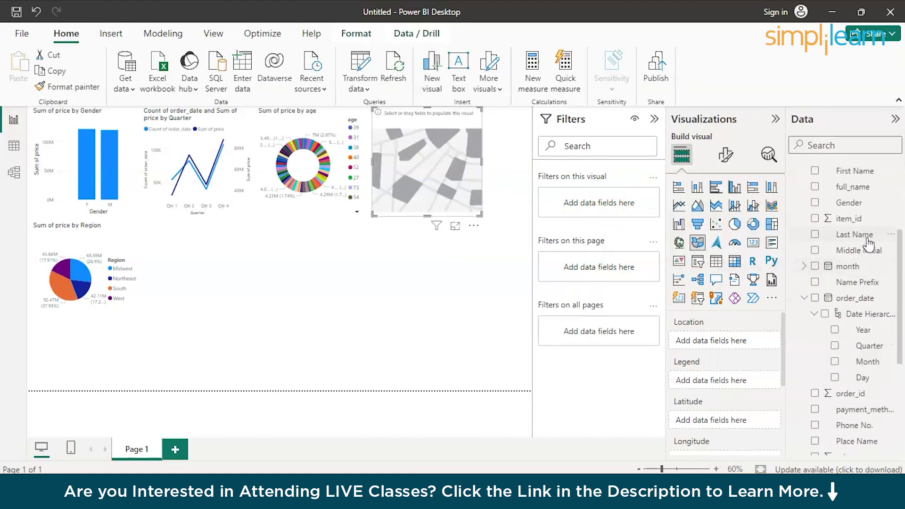
scroll(869, 245, "up", 2)
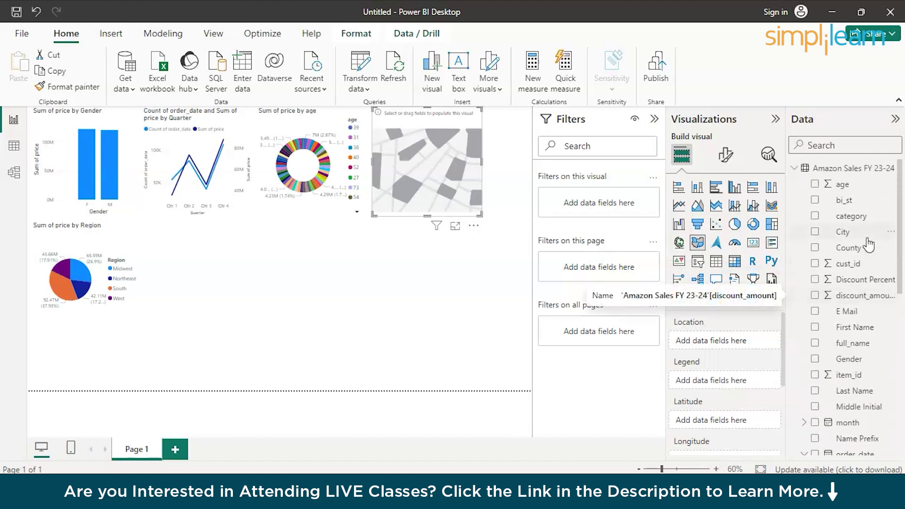
left_click(852, 250)
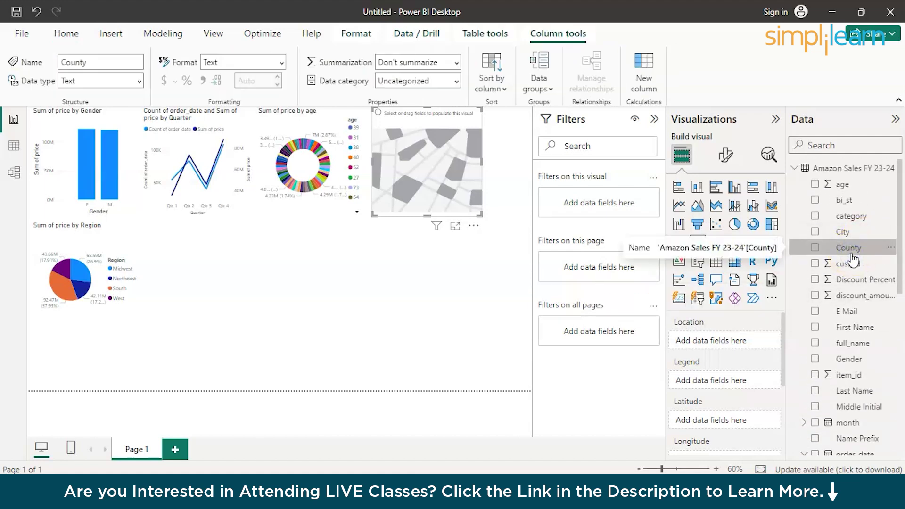
left_click_drag(851, 254, 735, 386)
scroll(863, 417, "down", 2)
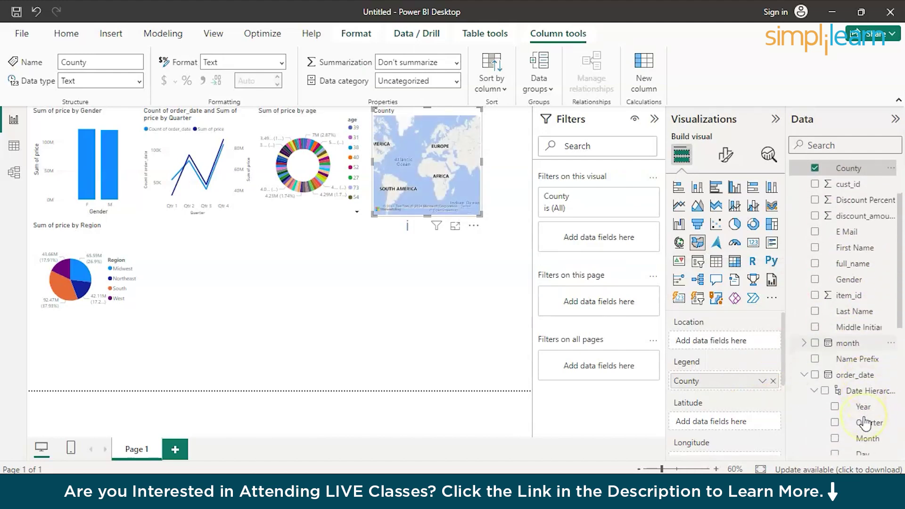
scroll(860, 387, "down", 3)
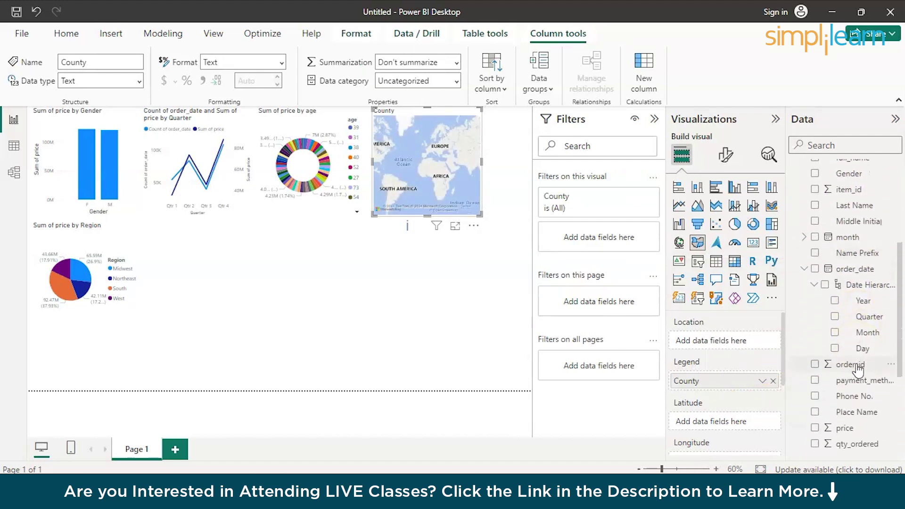
scroll(845, 425, "down", 2)
scroll(847, 439, "down", 1)
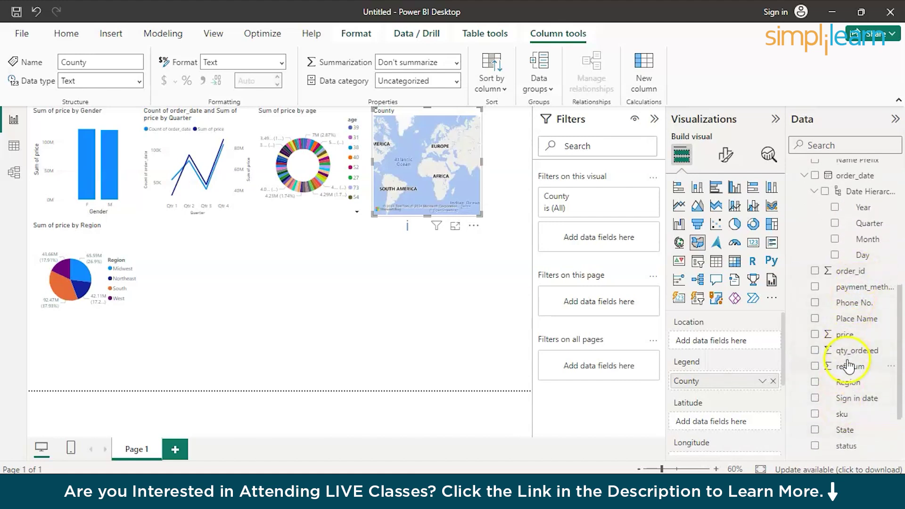
left_click_drag(851, 351, 433, 179)
scroll(433, 179, "up", 3)
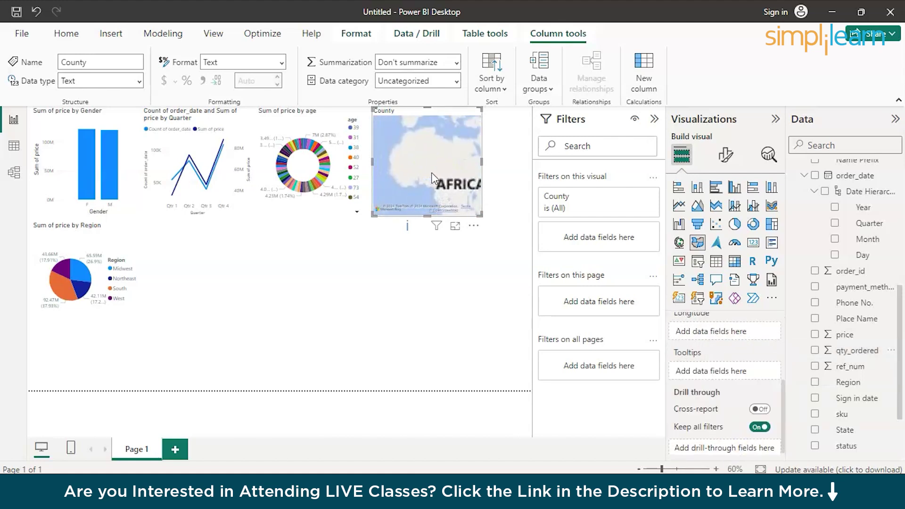
scroll(433, 178, "down", 3)
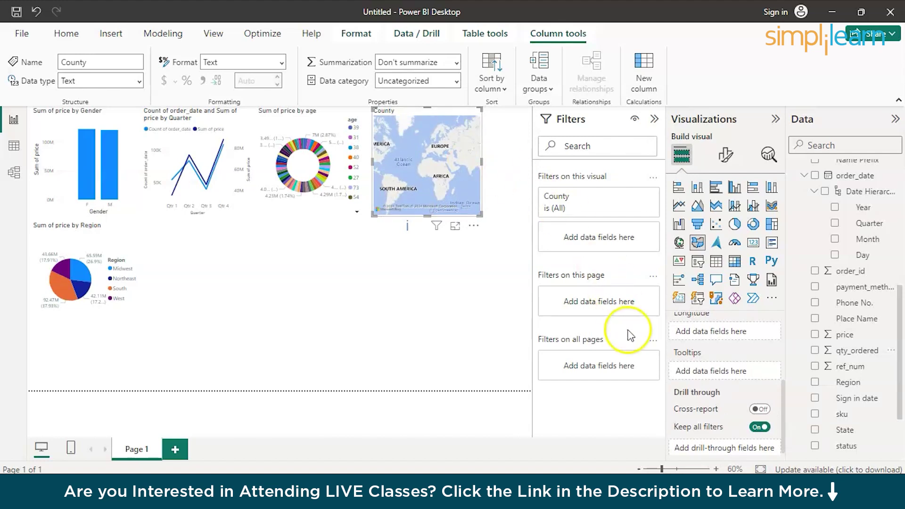
scroll(738, 385, "up", 3)
scroll(738, 391, "up", 2)
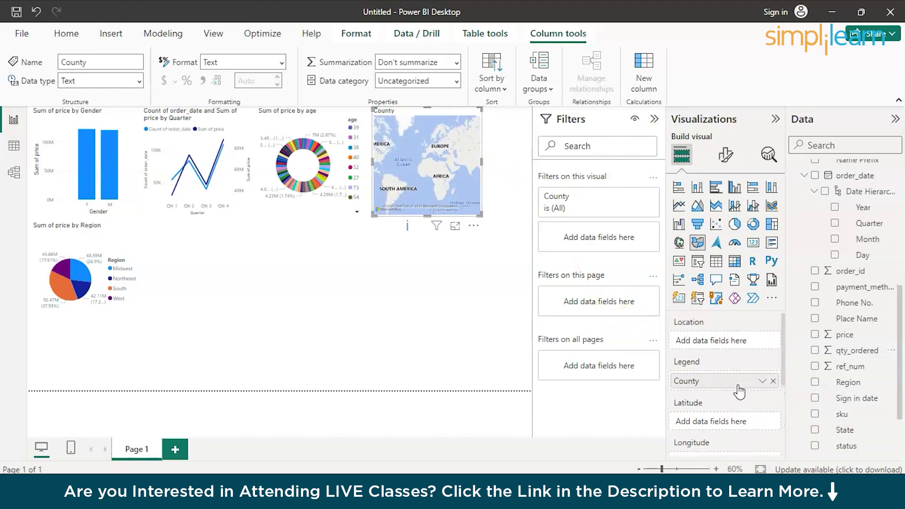
scroll(737, 385, "down", 3)
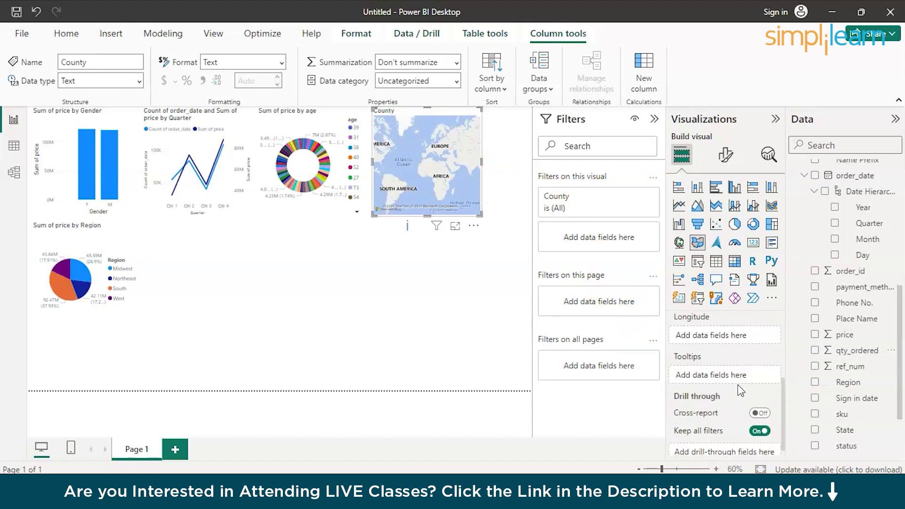
left_click(473, 226)
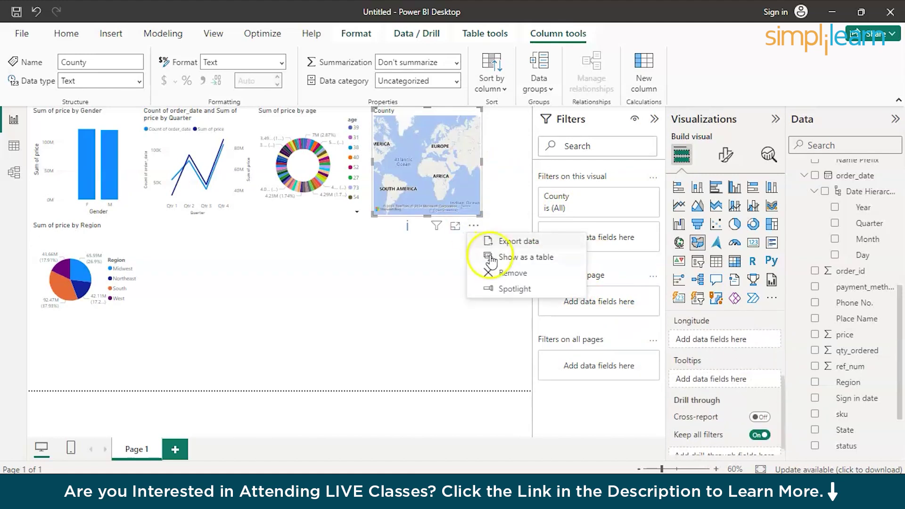
left_click(492, 271)
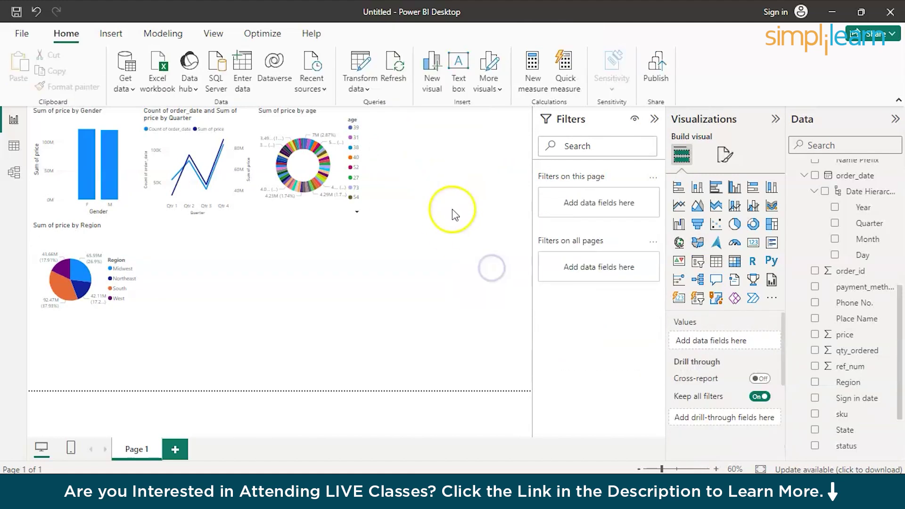
left_click(404, 129)
Add a Q&A visual answering 'map state price' with a map of price across US states
double_click(421, 141)
left_click(399, 124)
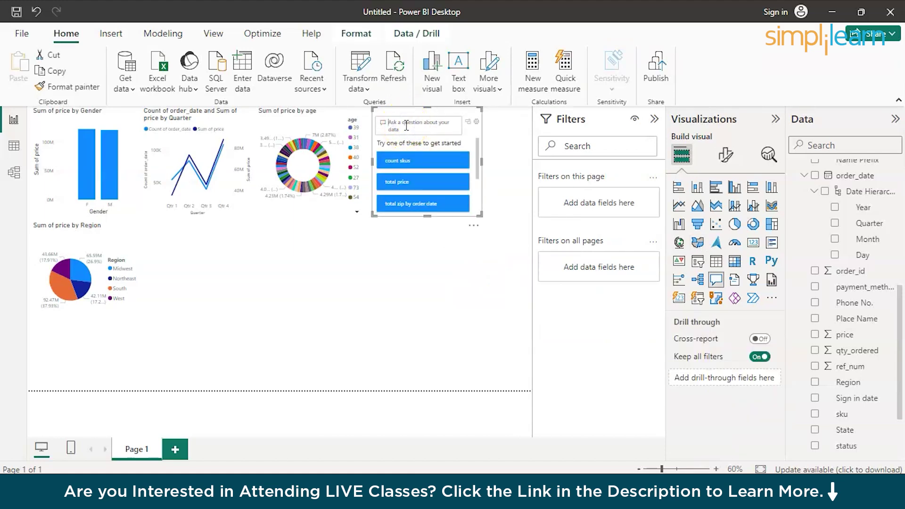
type("map")
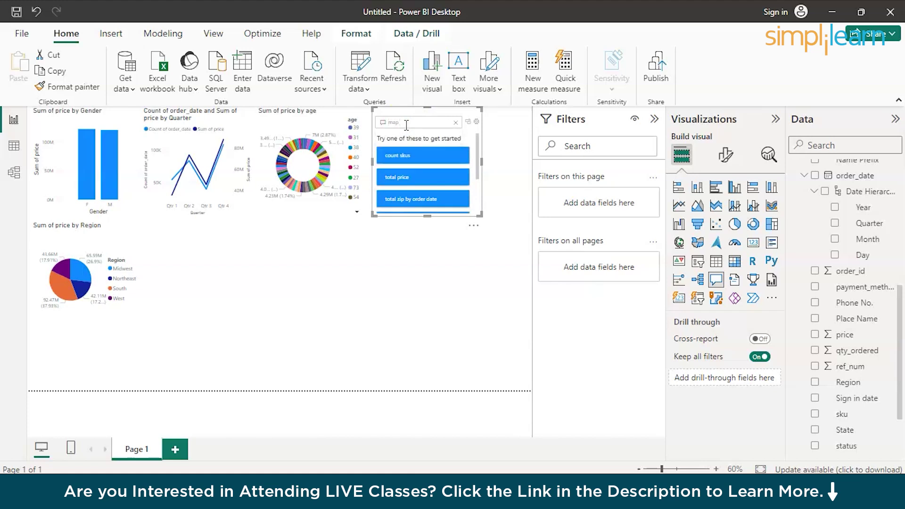
type(" count")
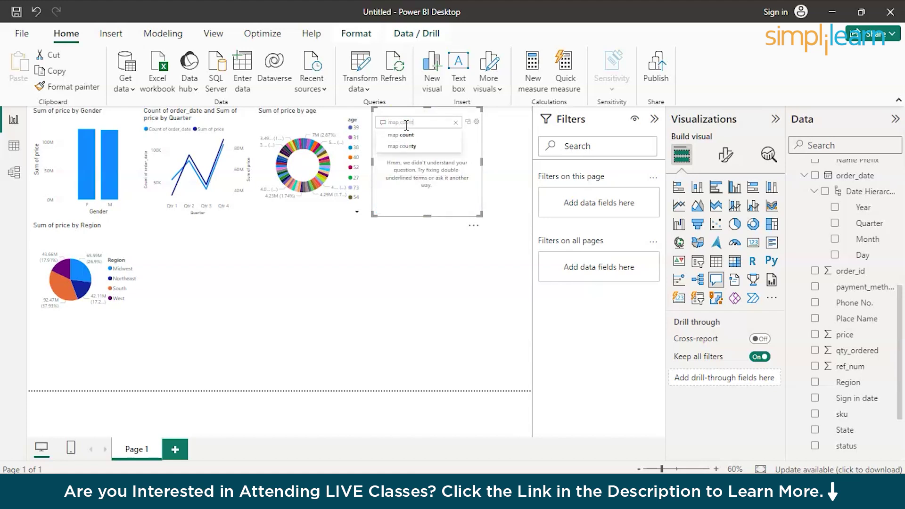
type("y")
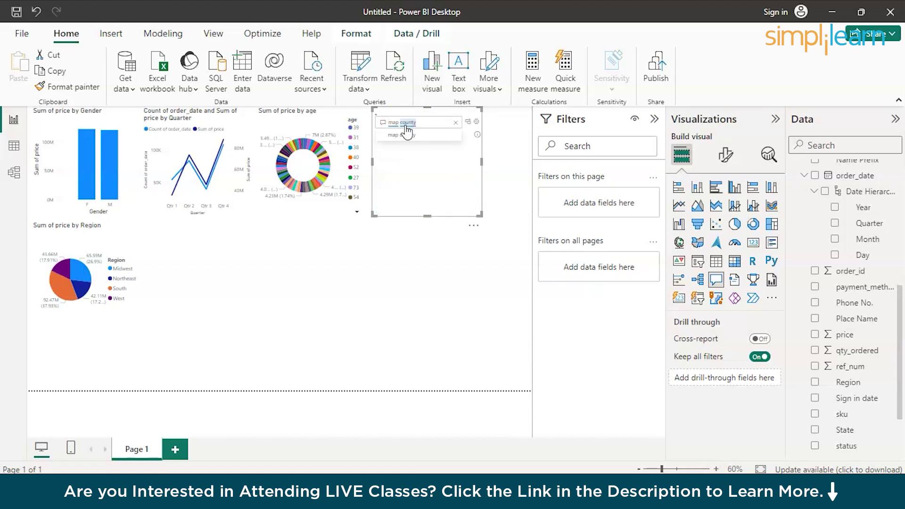
left_click(425, 135)
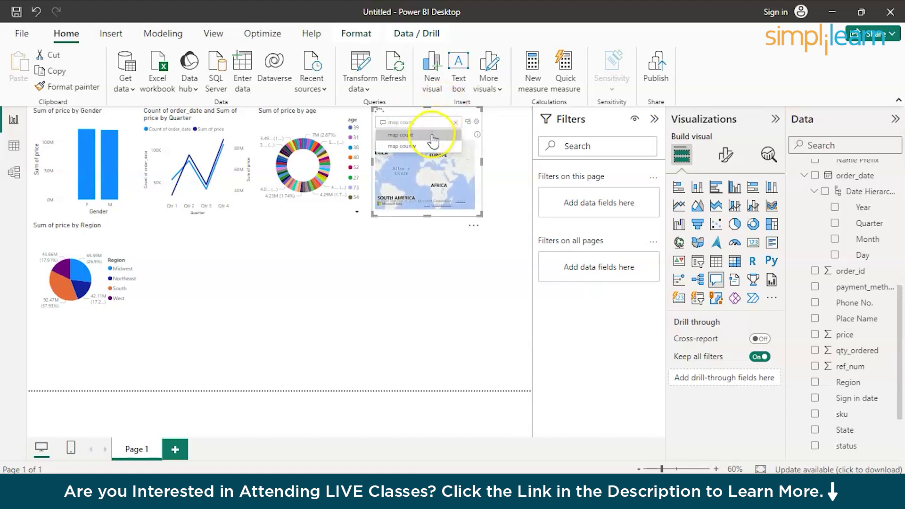
left_click(433, 141)
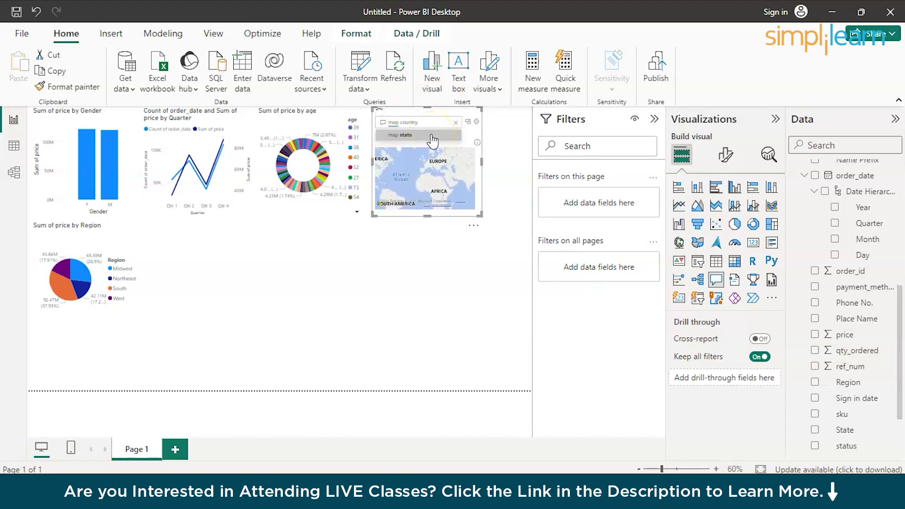
left_click(430, 137)
left_click(435, 124)
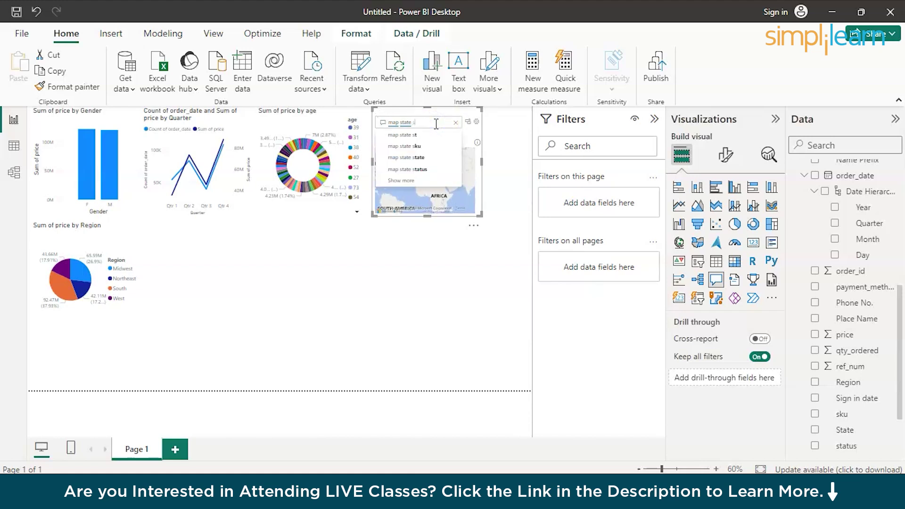
type("pri")
left_click(418, 136)
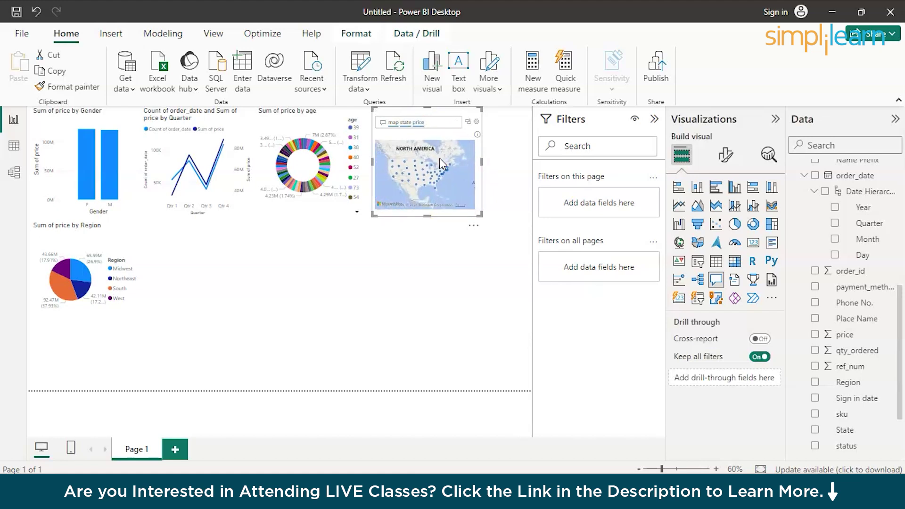
left_click(438, 279)
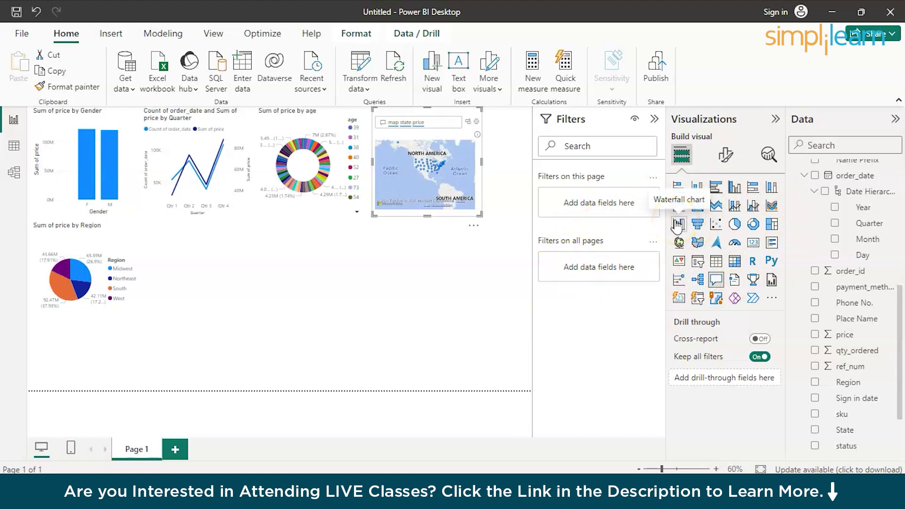
Add a Q&A visual answering 'waterfall category price' and widen the resulting waterfall chart
double_click(207, 260)
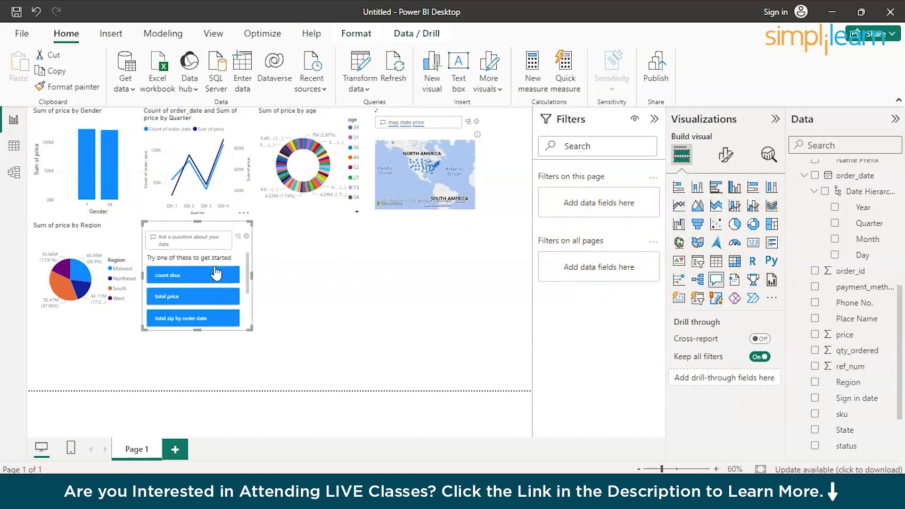
left_click(202, 241)
type("waterfall")
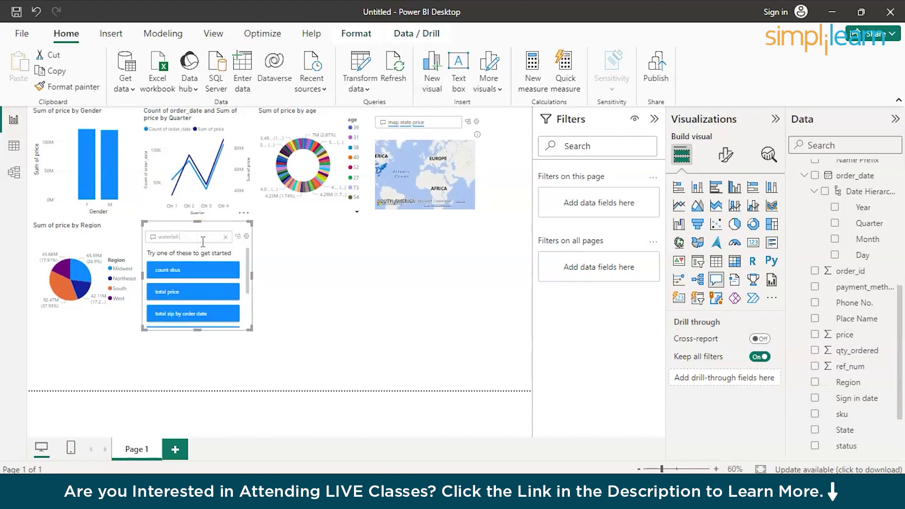
key("Return")
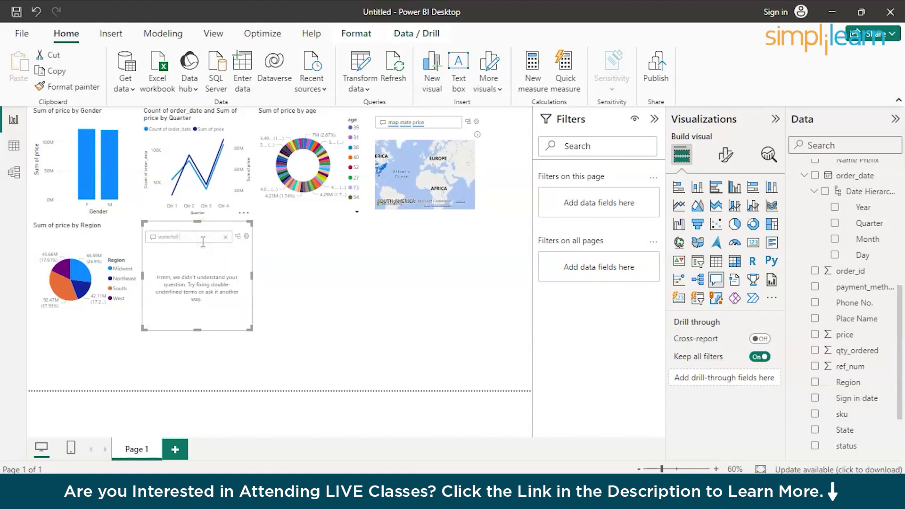
scroll(858, 300, "up", 5)
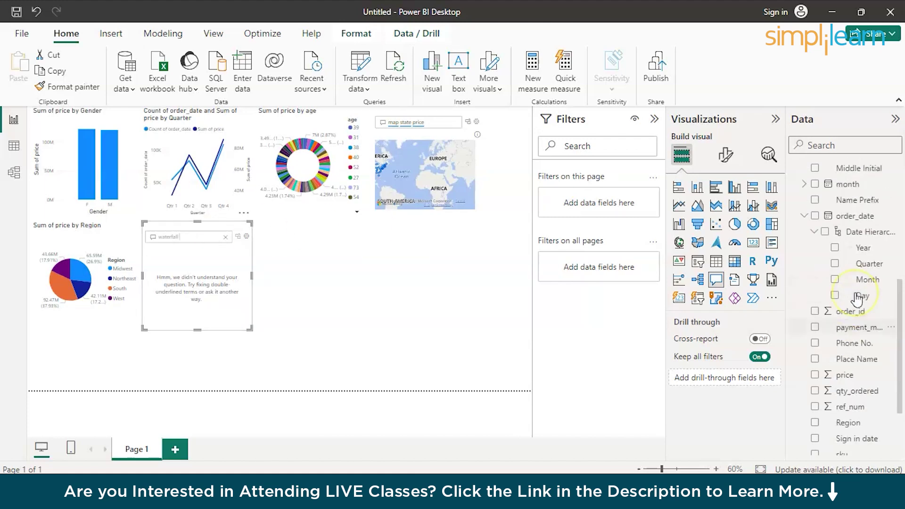
scroll(857, 300, "up", 3)
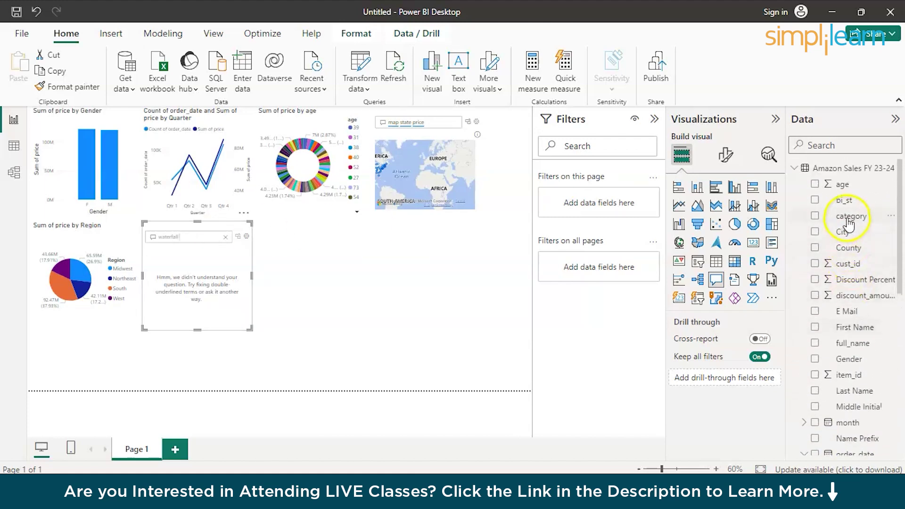
type("cate")
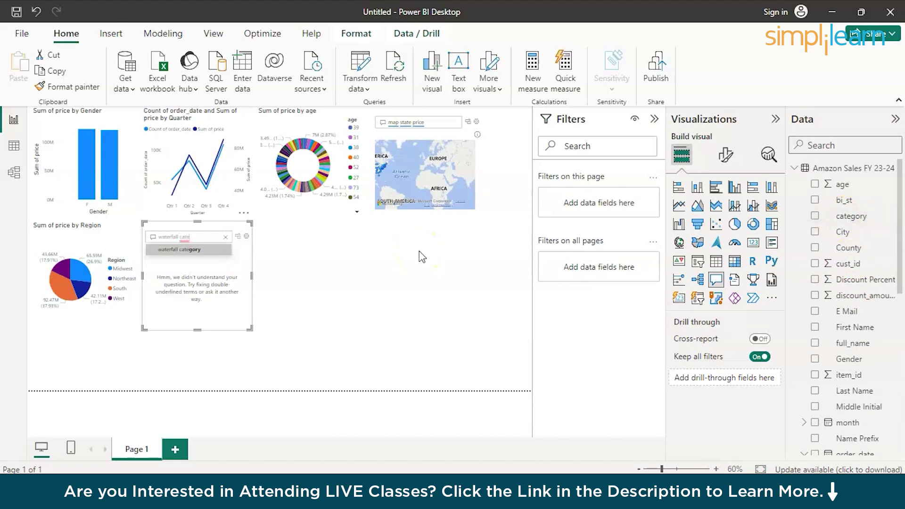
key("Return")
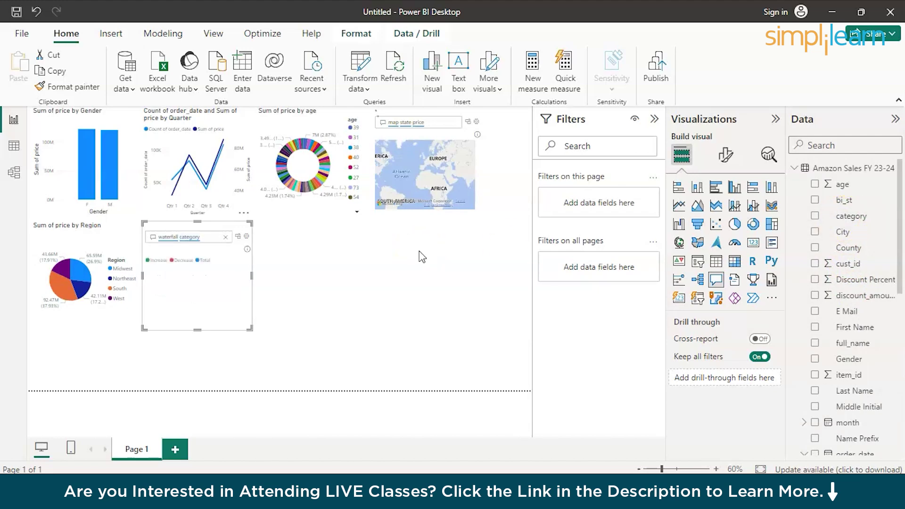
type("price")
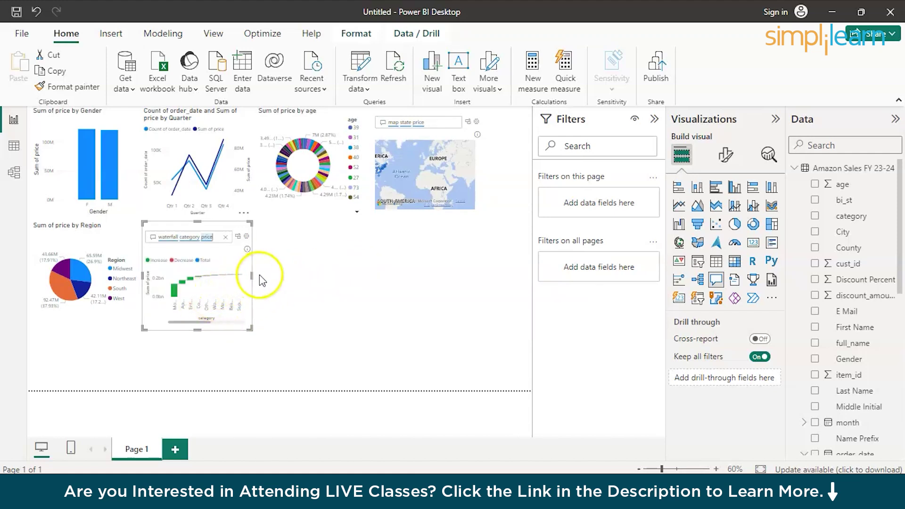
left_click_drag(253, 275, 368, 263)
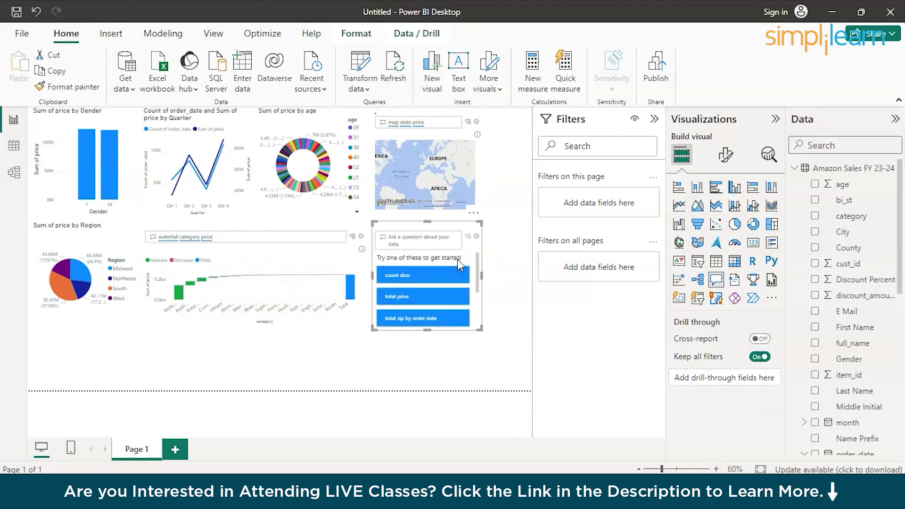
Ask Q&A for a 'scatter plot' and inspect order_date's date parts in the Data pane
type("sca")
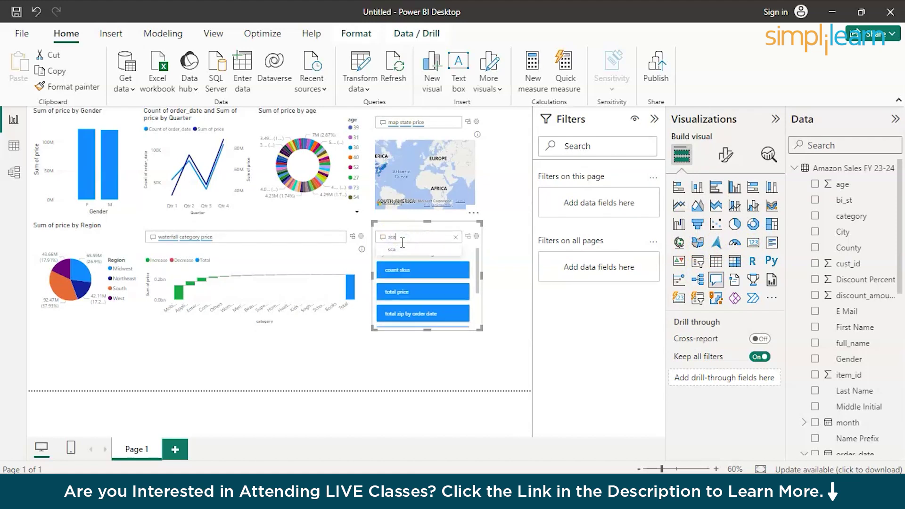
type("tter p")
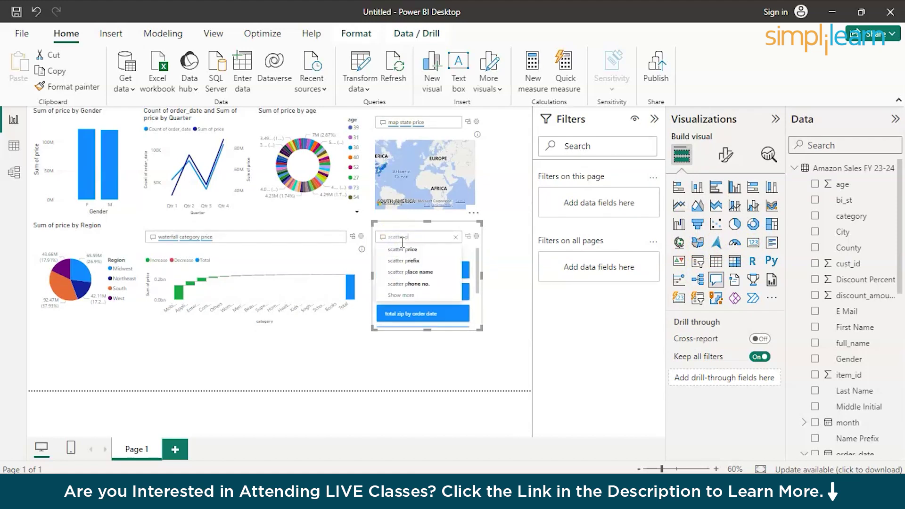
type("lot")
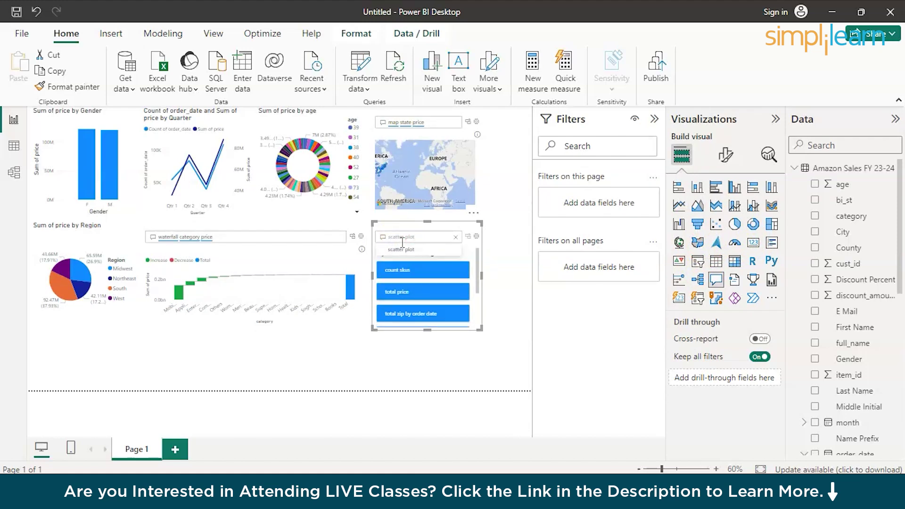
left_click(402, 248)
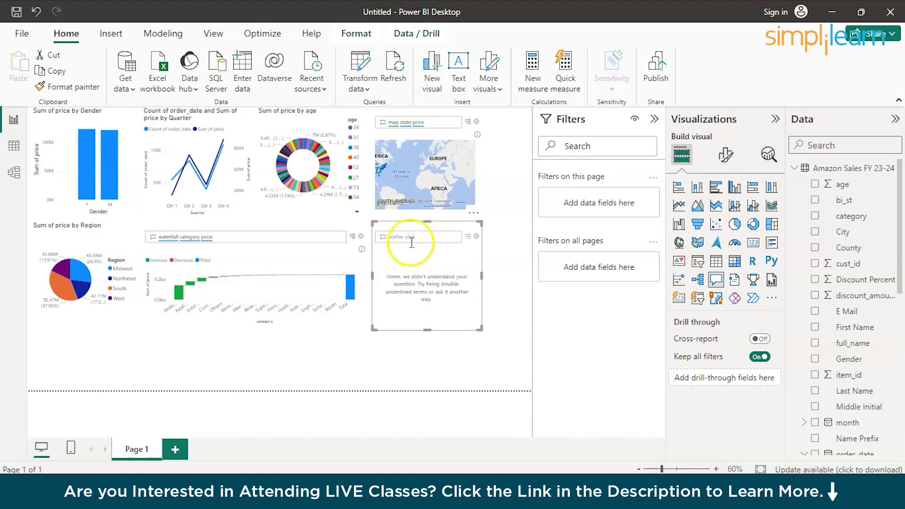
left_click(418, 242)
left_click(860, 298)
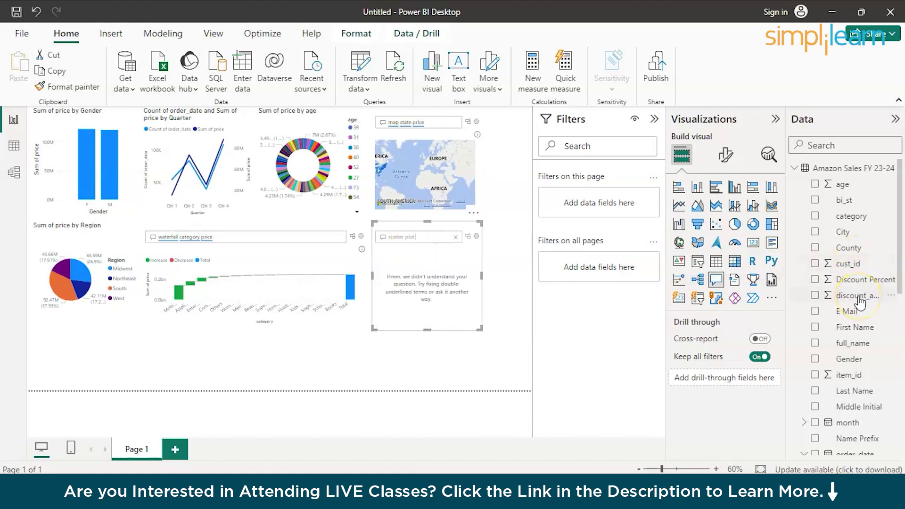
scroll(861, 378, "down", 3)
left_click(861, 375)
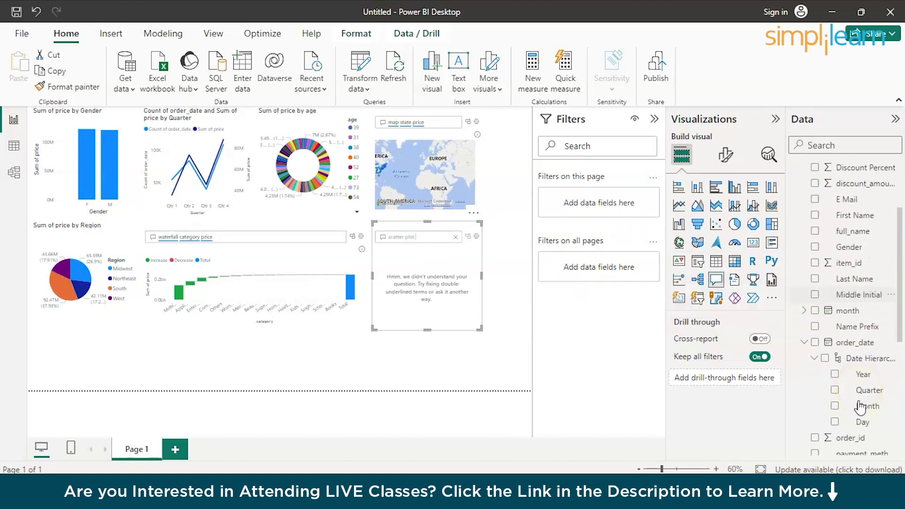
scroll(860, 407, "down", 5)
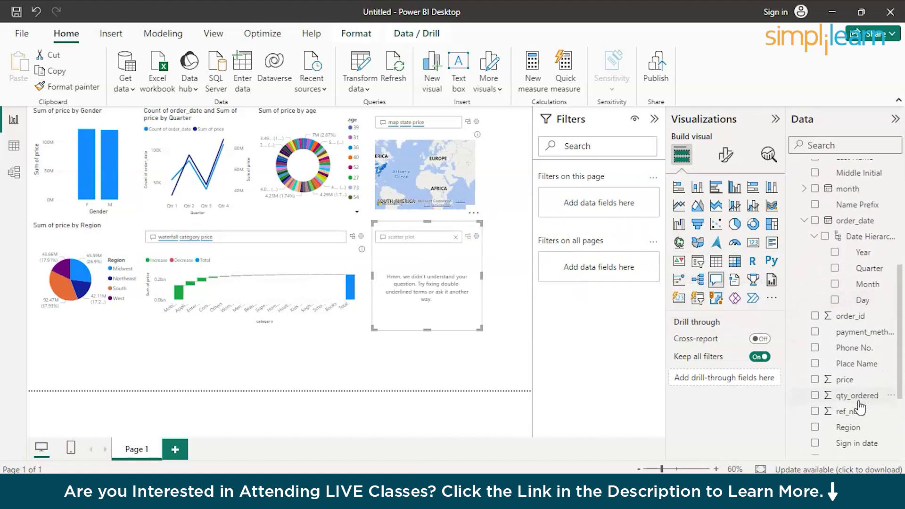
Reword the question to 'scatter plot cust id' and plot it by item id
left_click(435, 236)
type("price ordered discount")
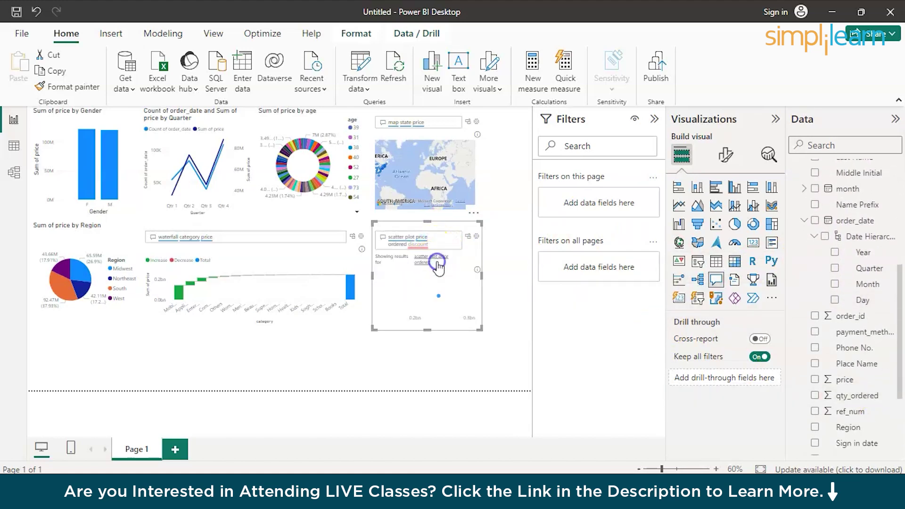
left_click(417, 242)
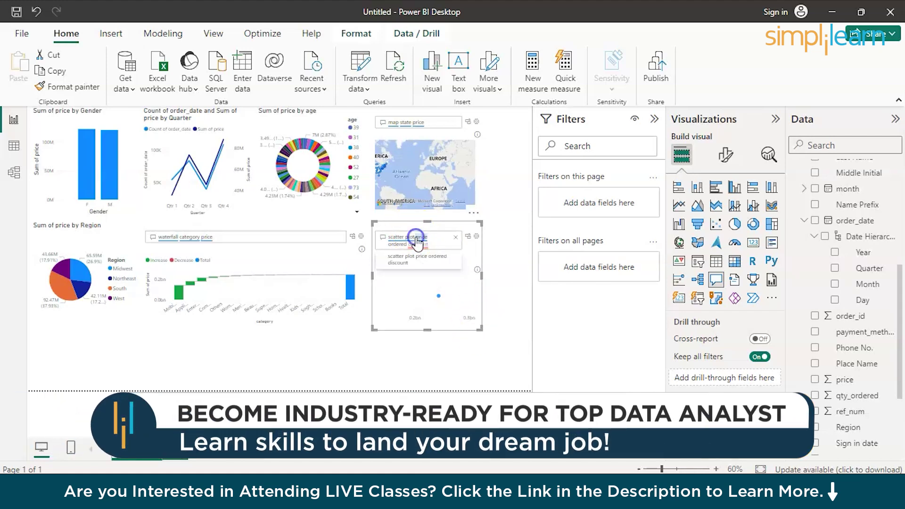
left_click(424, 256)
left_click(519, 282)
key("BackSpace")
key("BackSpace")
key("BackSpace")
key("BackSpace")
key("BackSpace")
key("BackSpace")
key("BackSpace")
key("BackSpace")
key("BackSpace")
key("BackSpace")
key("BackSpace")
key("BackSpace")
key("BackSpace")
key("BackSpace")
key("BackSpace")
key("BackSpace")
key("BackSpace")
key("BackSpace")
key("BackSpace")
key("BackSpace")
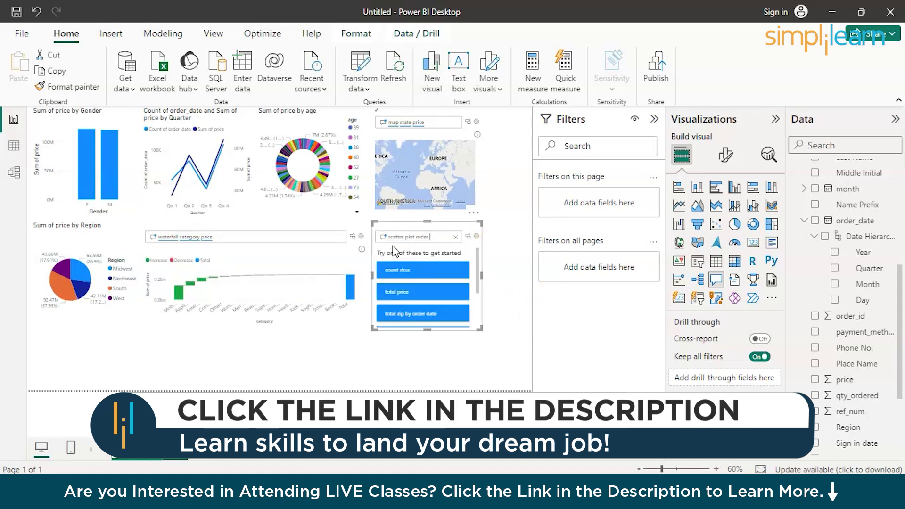
scroll(811, 265, "up", 5)
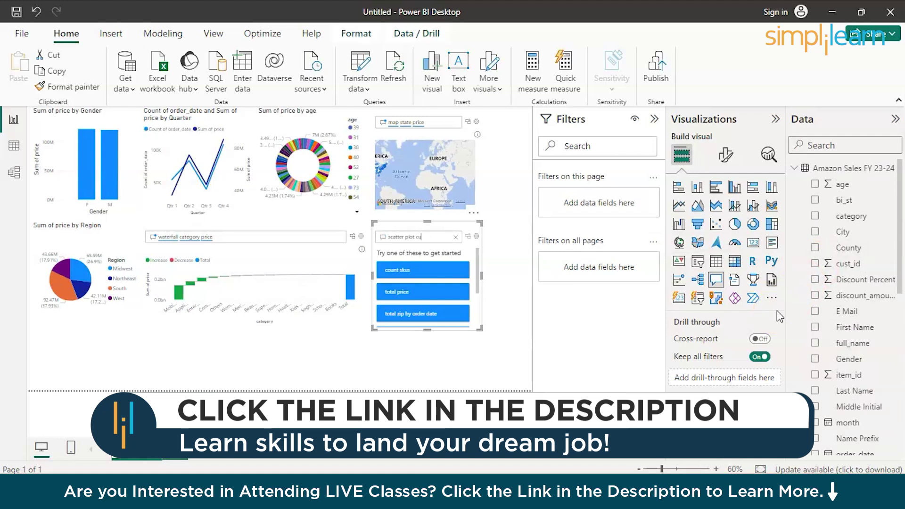
type("cust")
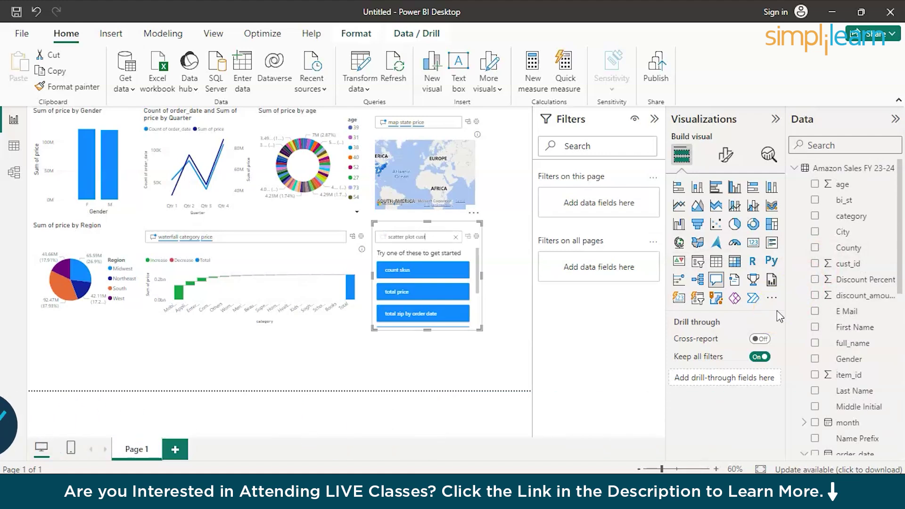
type(" id")
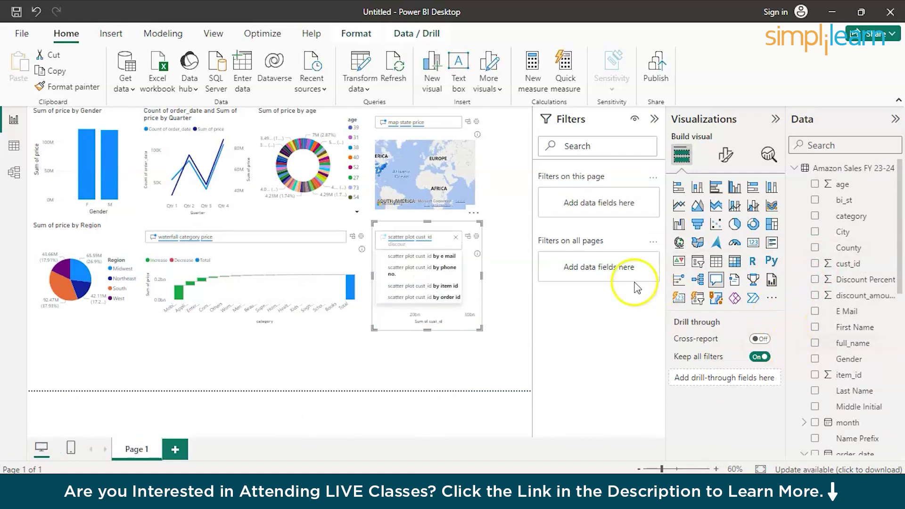
left_click(427, 288)
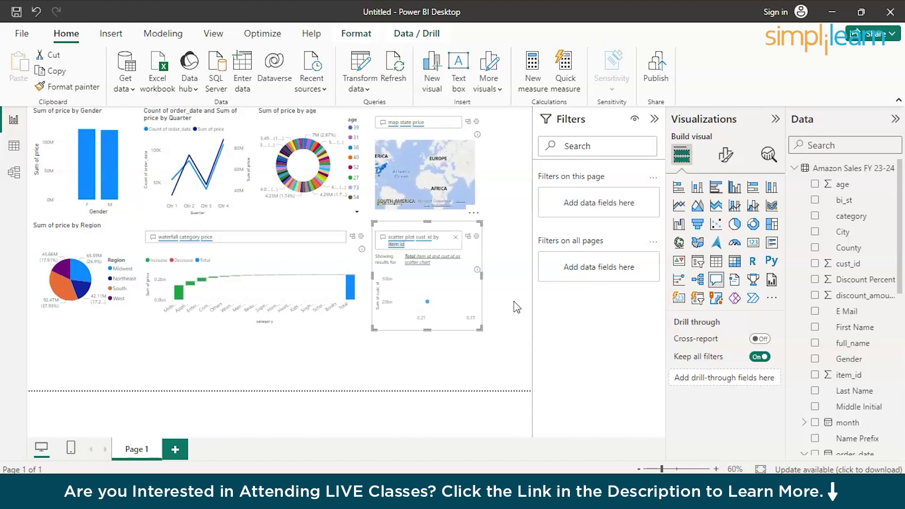
Add KPI cards for total Sales and total orders, narrowing the total orders card
left_click(525, 283)
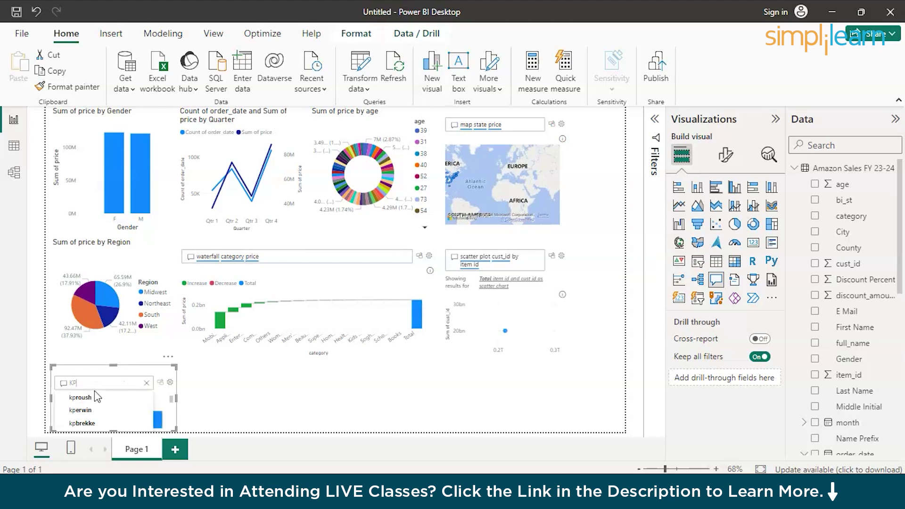
type("I")
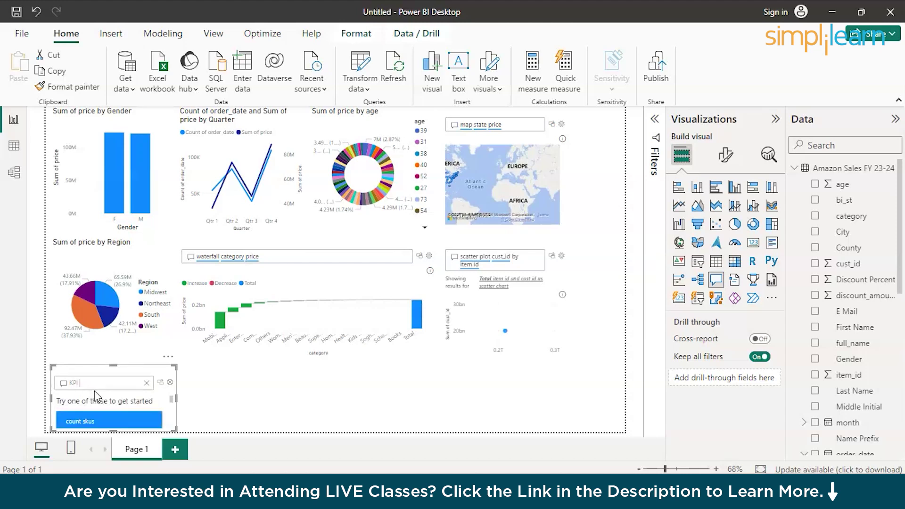
type(" total sa")
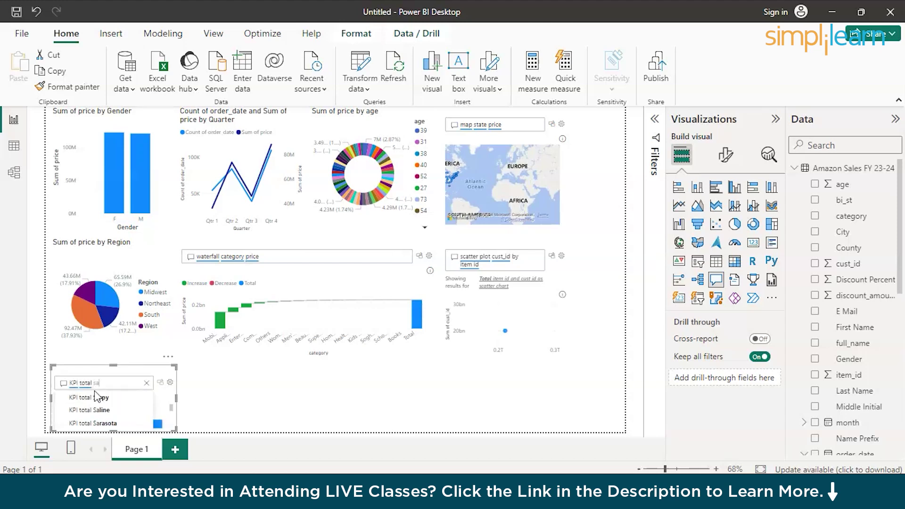
type("l")
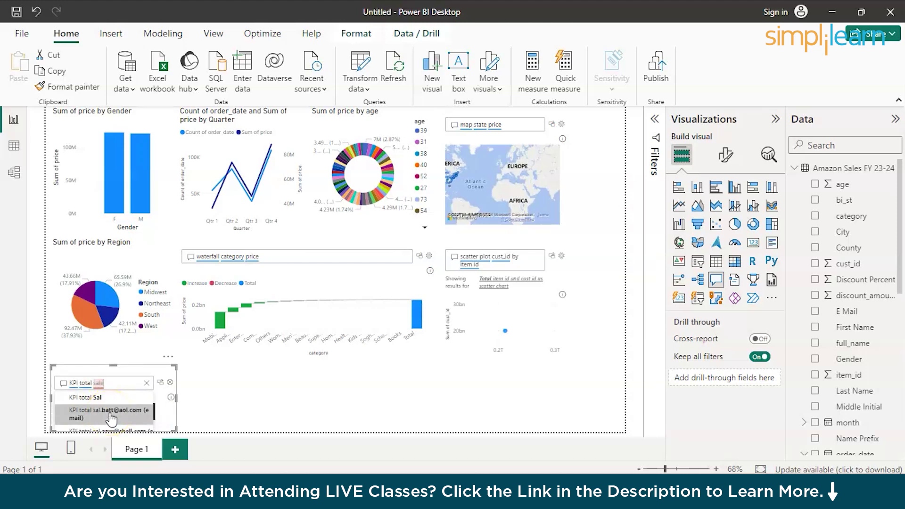
type("e")
left_click(110, 412)
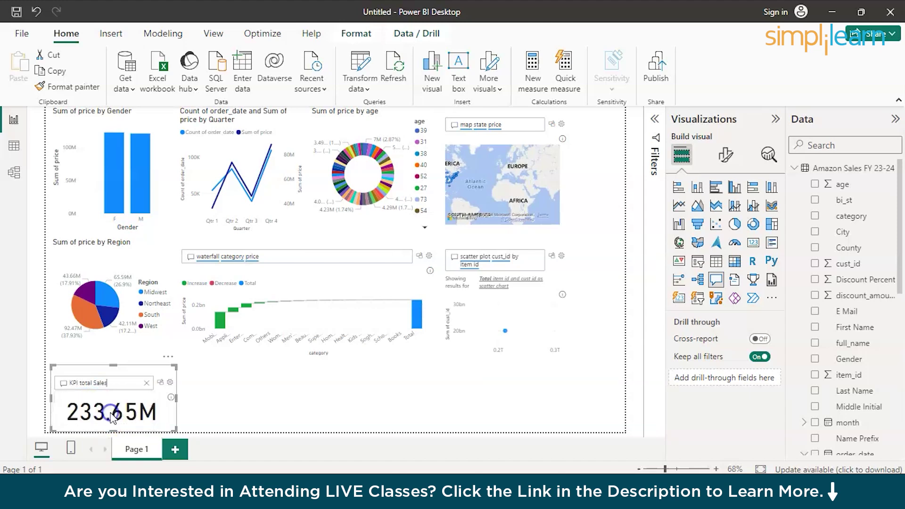
double_click(250, 397)
type("KPI fo")
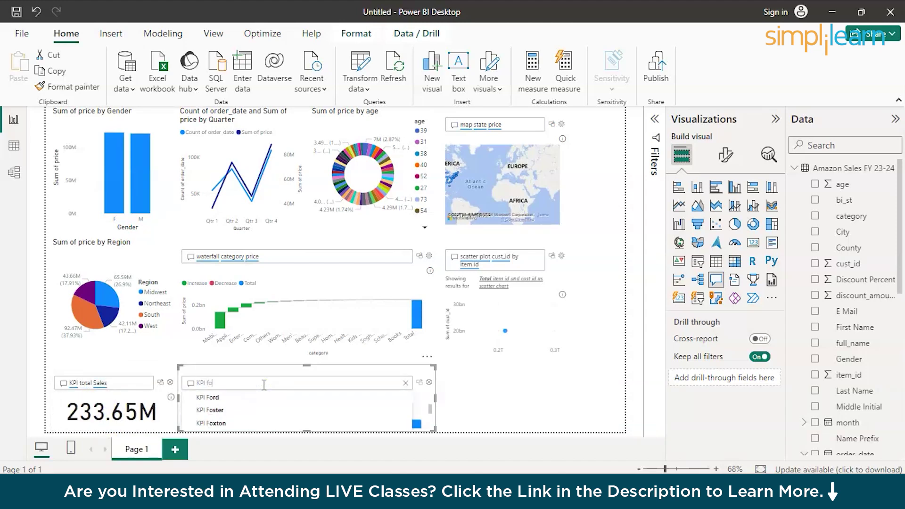
type("r total or")
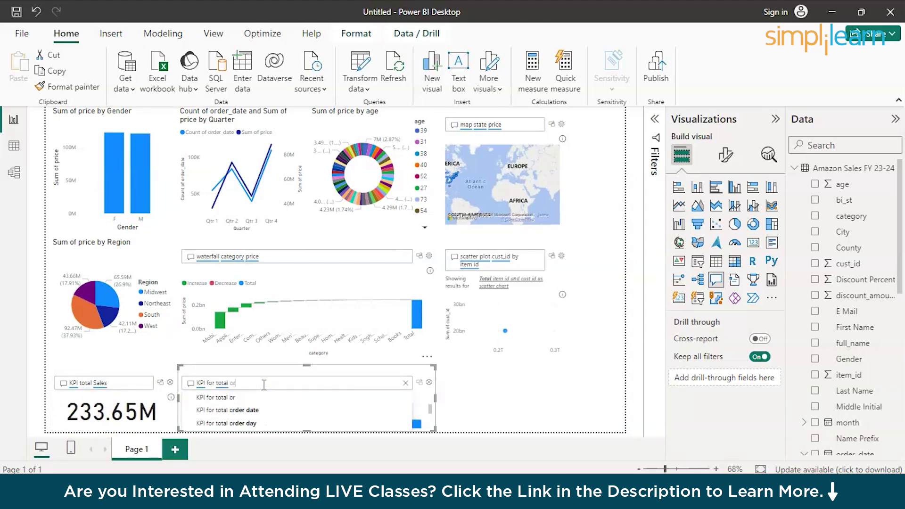
type("der")
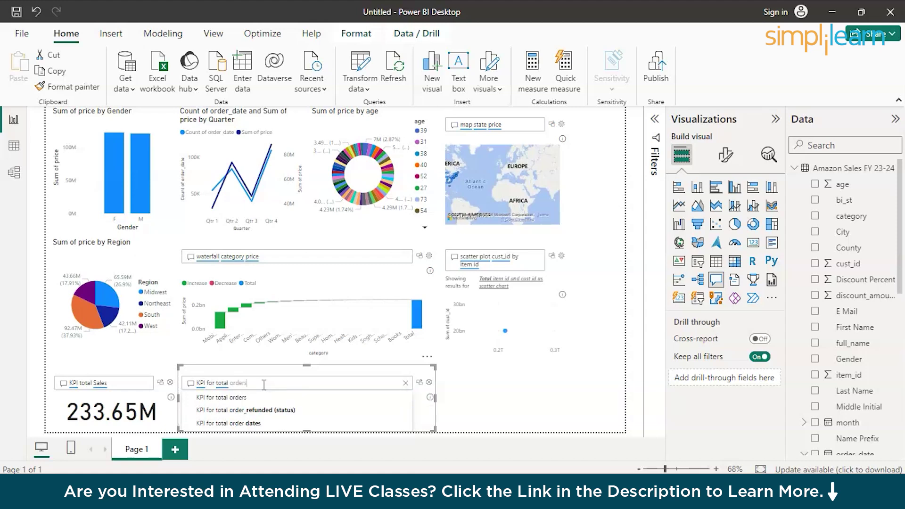
type("s")
left_click(253, 400)
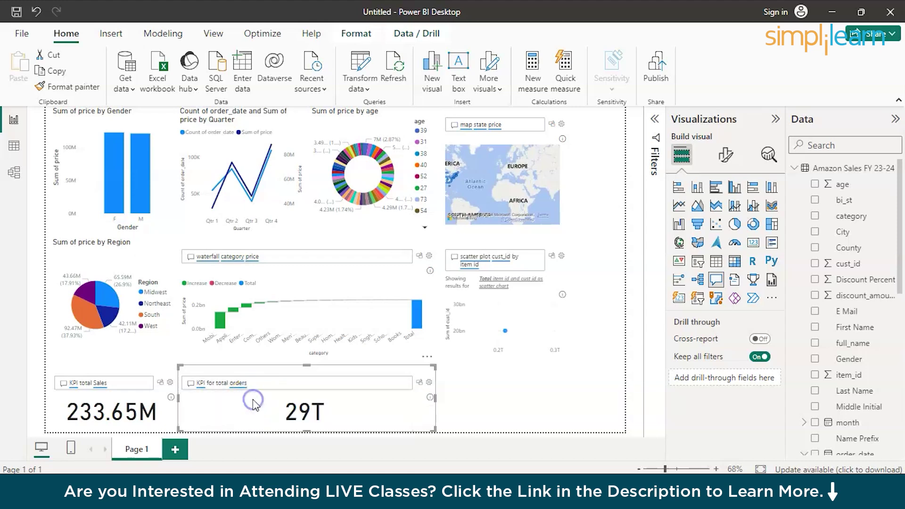
left_click_drag(436, 398, 304, 400)
Add a discount amount KPI card beside total orders and begin a new KPI question
double_click(368, 391)
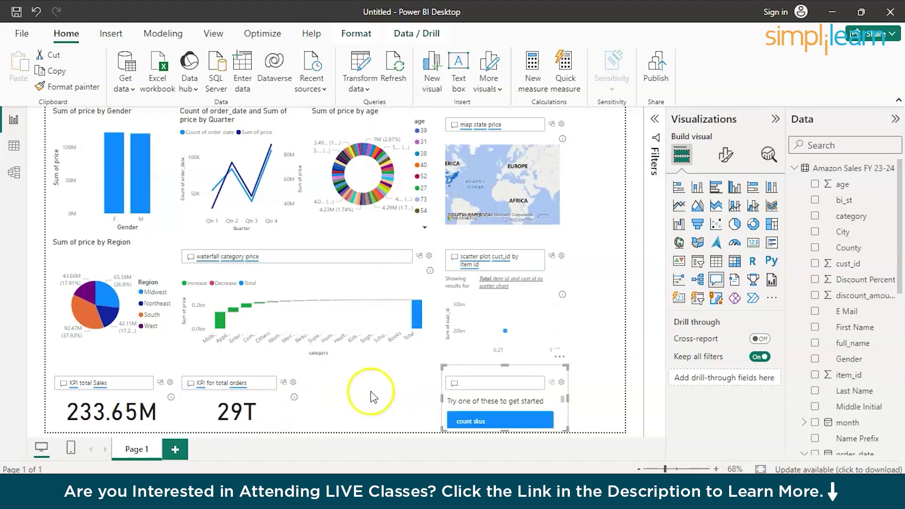
left_click(469, 382)
type("KP")
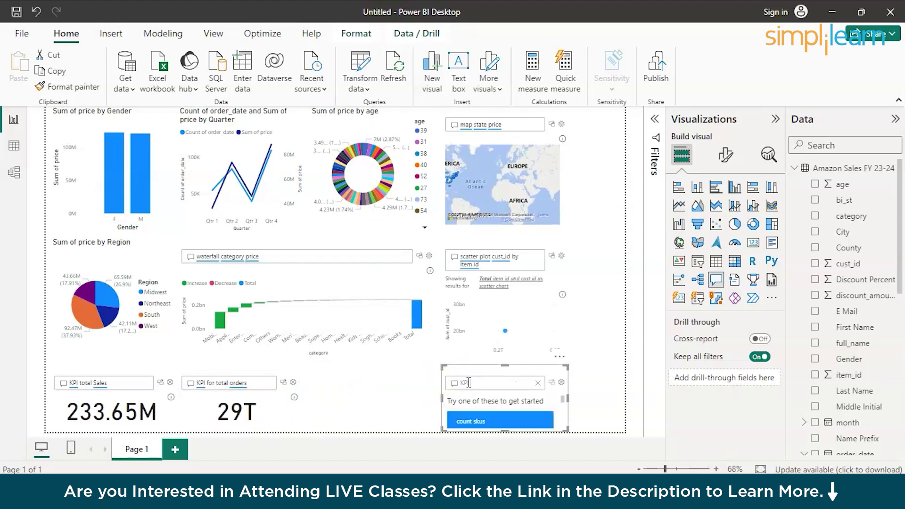
type("I for")
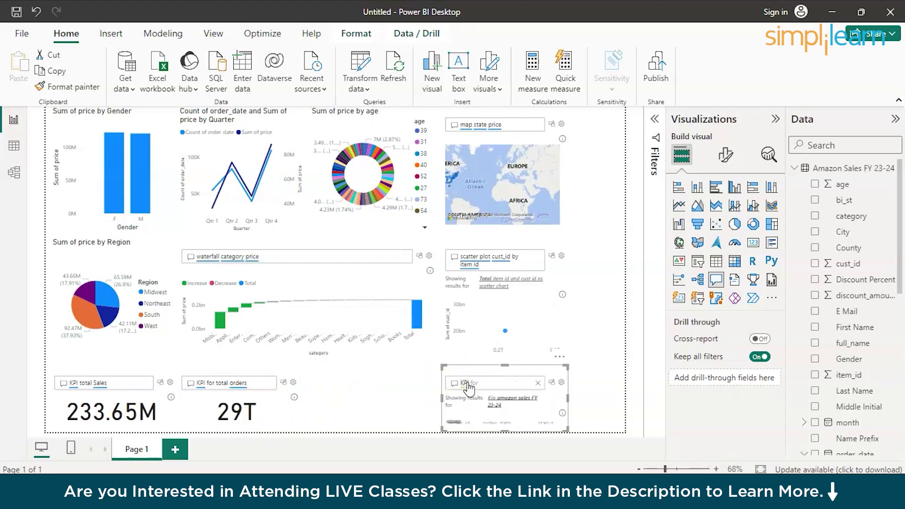
type(" disc")
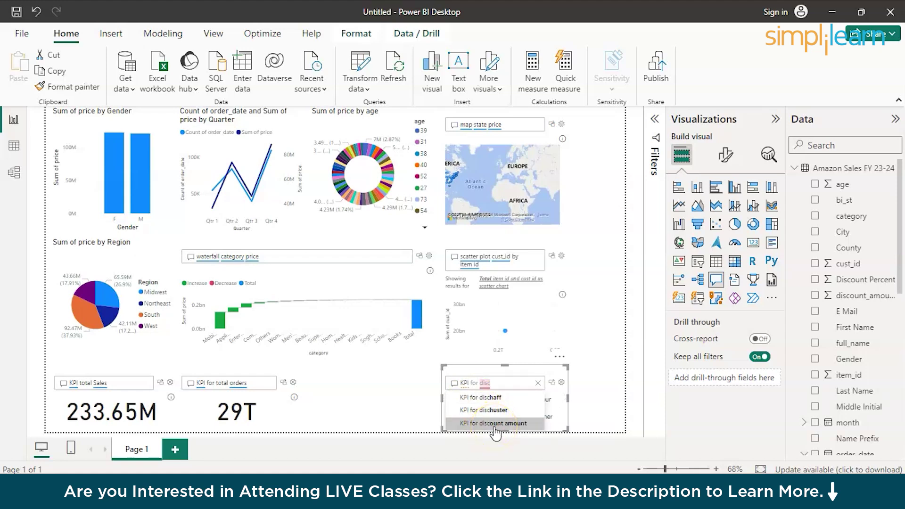
left_click(497, 424)
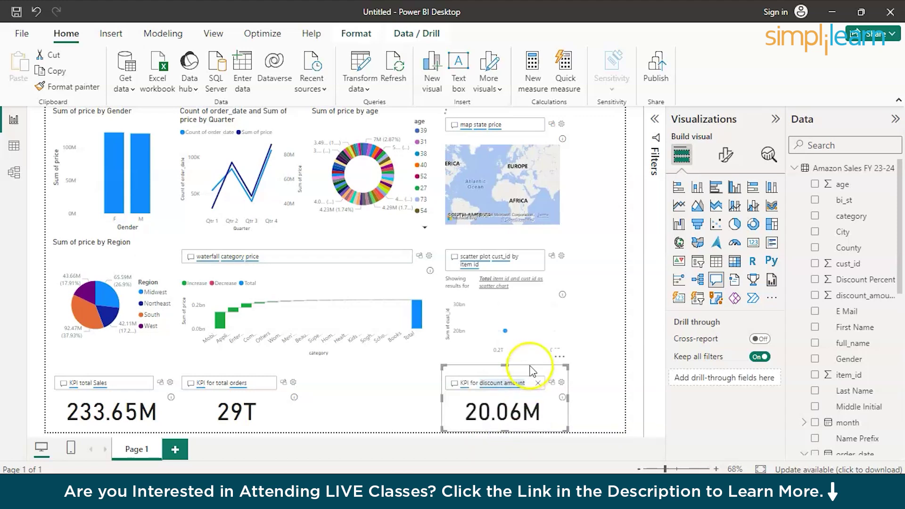
left_click_drag(531, 370, 398, 380)
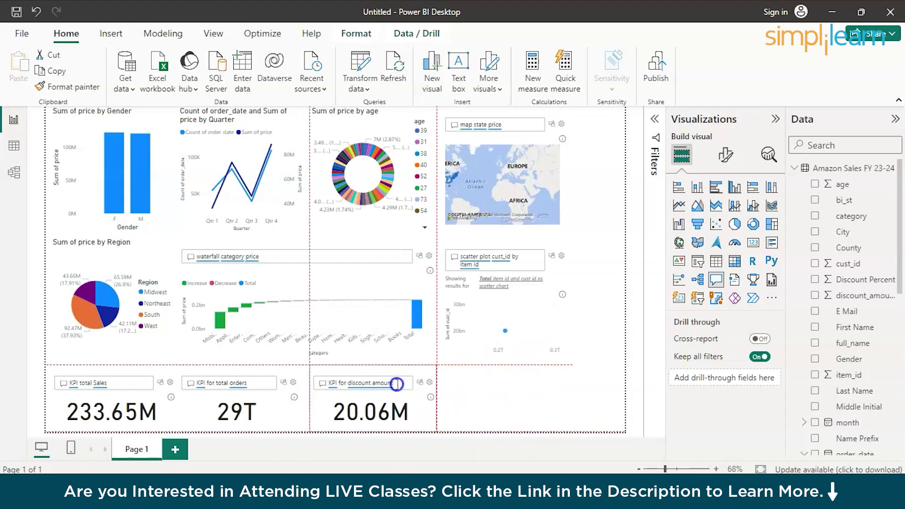
left_click(502, 384)
type("KPI")
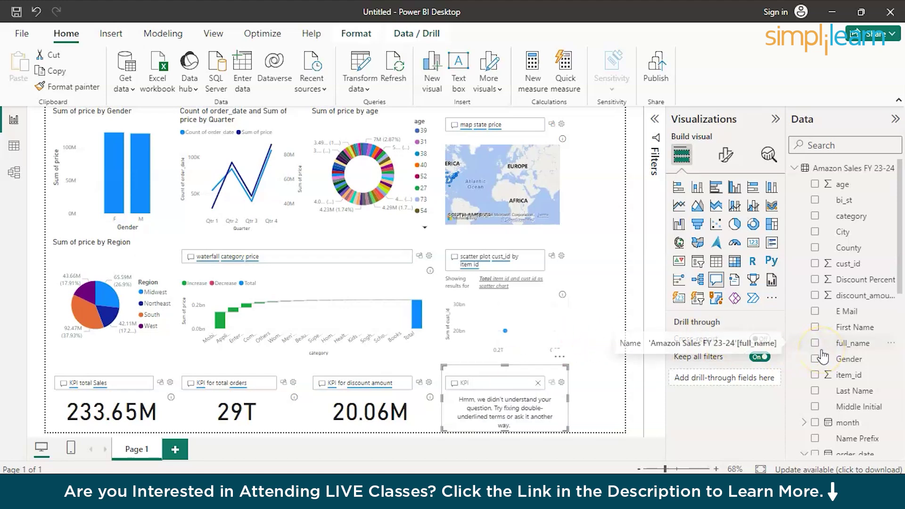
Try the 'KPI discount percent' question in the fourth visual
scroll(863, 326, "down", 3)
scroll(870, 326, "down", 9)
scroll(870, 327, "up", 12)
type("disco")
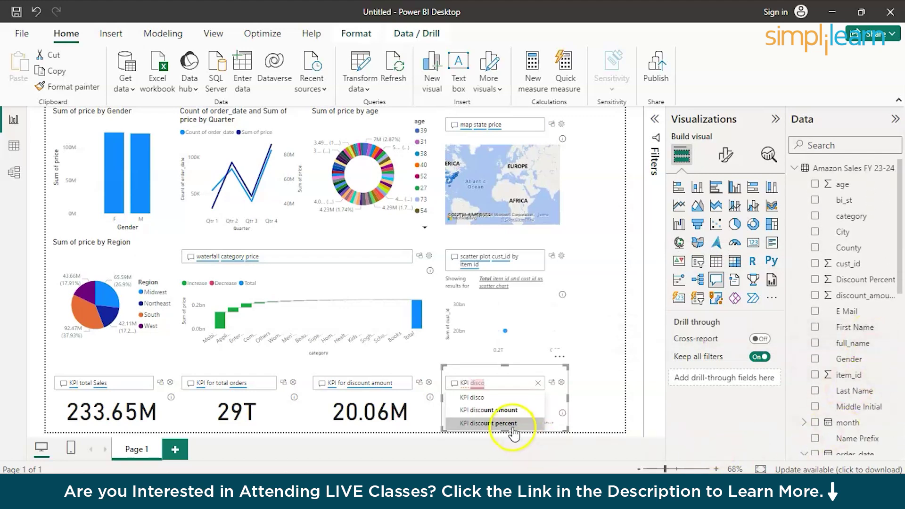
left_click(512, 423)
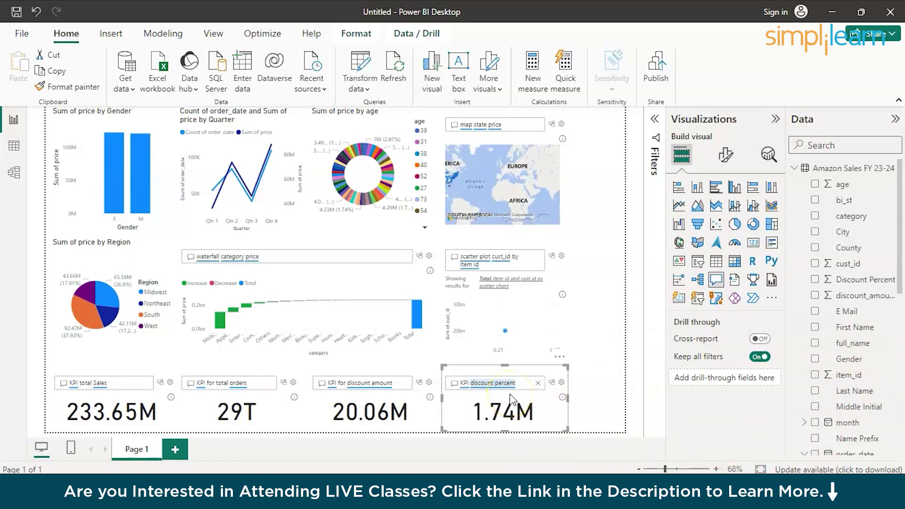
left_click(513, 279)
Replace it with the question 'KPI gender order'
left_click(522, 378)
key("BackSpace")
key("BackSpace")
key("BackSpace")
key("BackSpace")
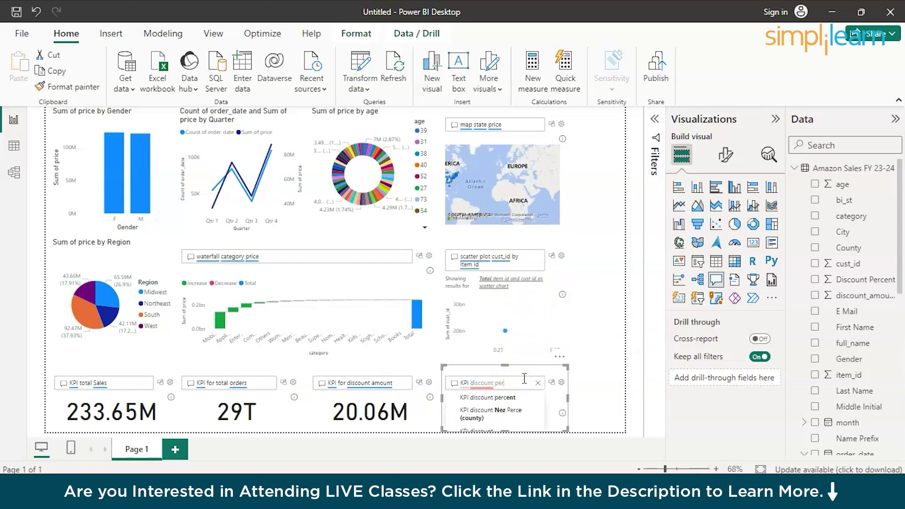
key("BackSpace")
key("BackSpace")
key("BackSpace")
key("BackSpace")
key("BackSpace")
key("BackSpace")
key("BackSpace")
key("BackSpace")
key("BackSpace")
key("BackSpace")
key("BackSpace")
key("BackSpace")
type("Gend")
left_click(500, 398)
left_click(510, 384)
key("BackSpace")
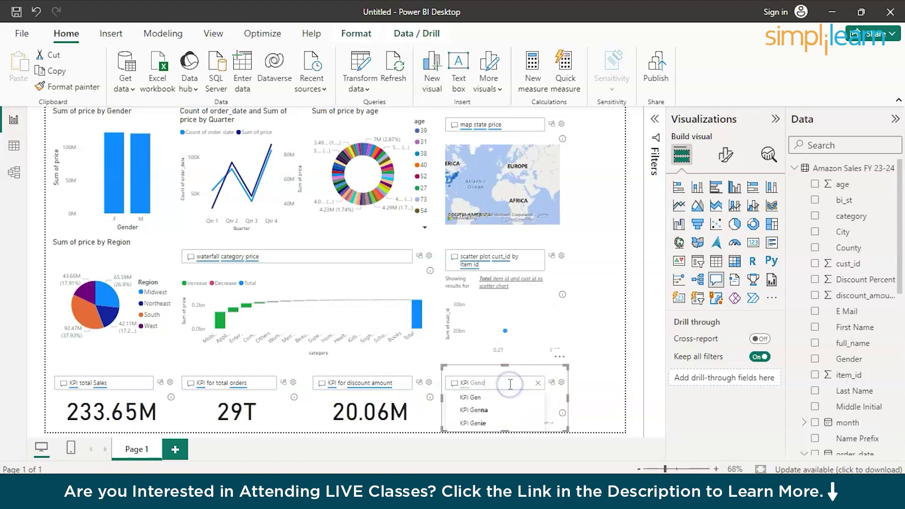
type("d")
left_click(486, 411)
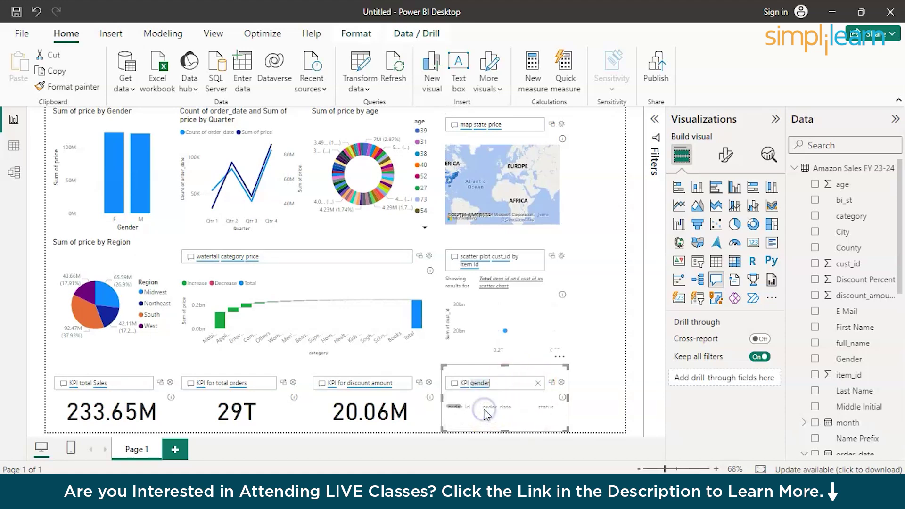
type("order")
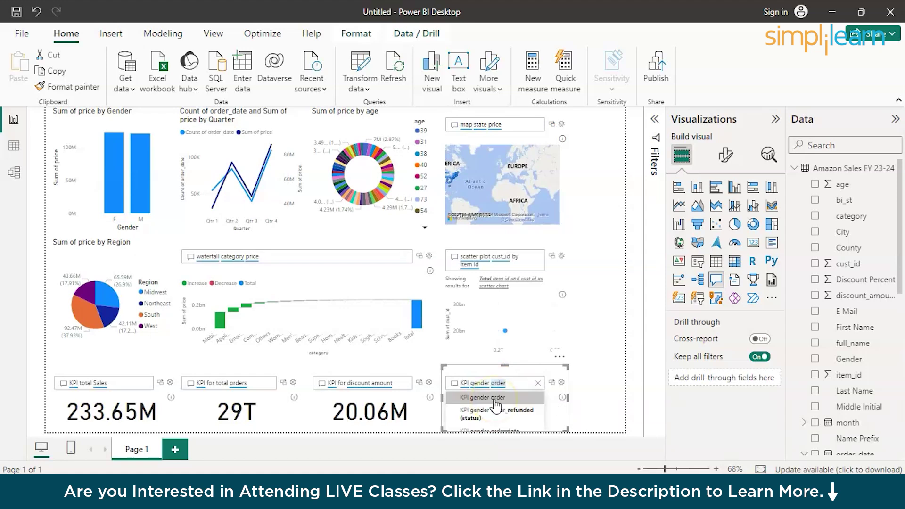
left_click(495, 400)
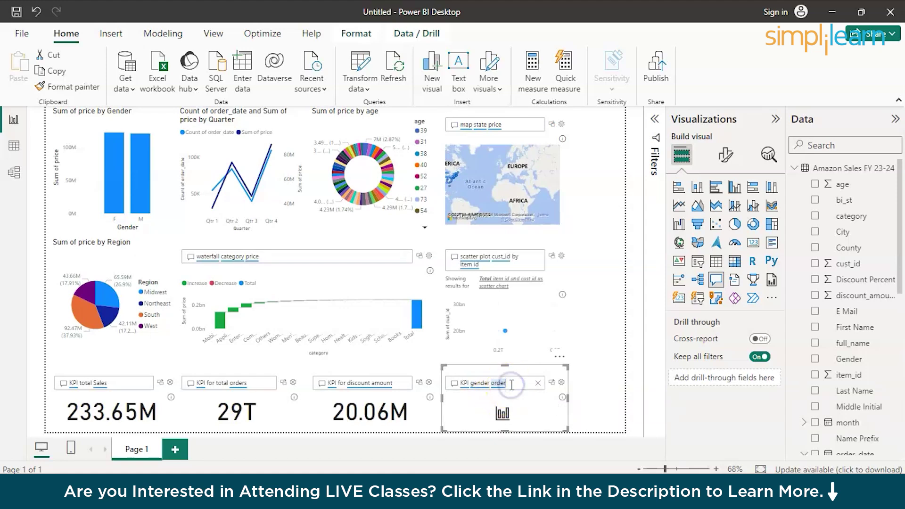
triple_click(512, 385)
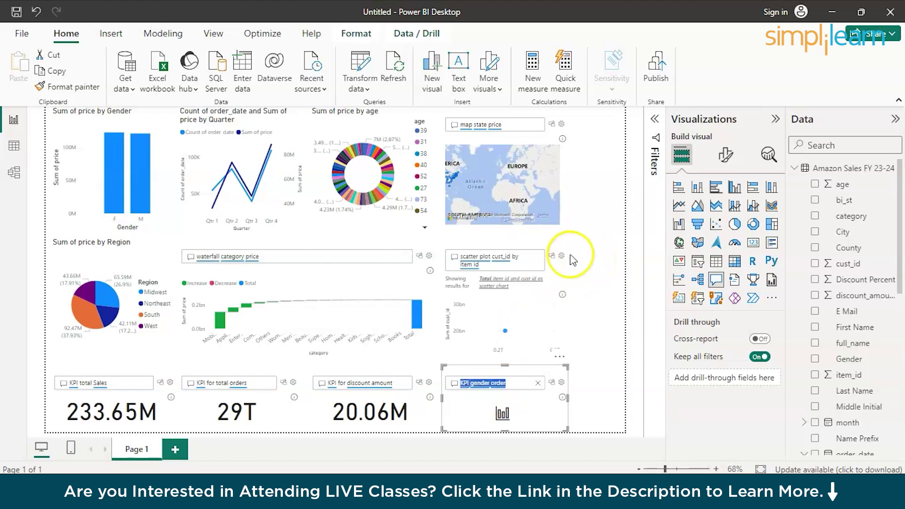
Collapse the Visualizations pane and narrow the waterfall chart
left_click(776, 119)
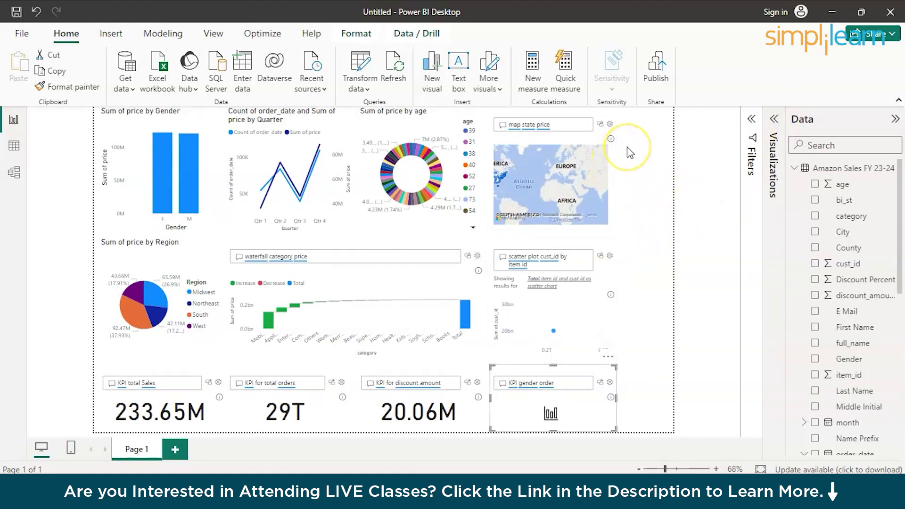
left_click(421, 283)
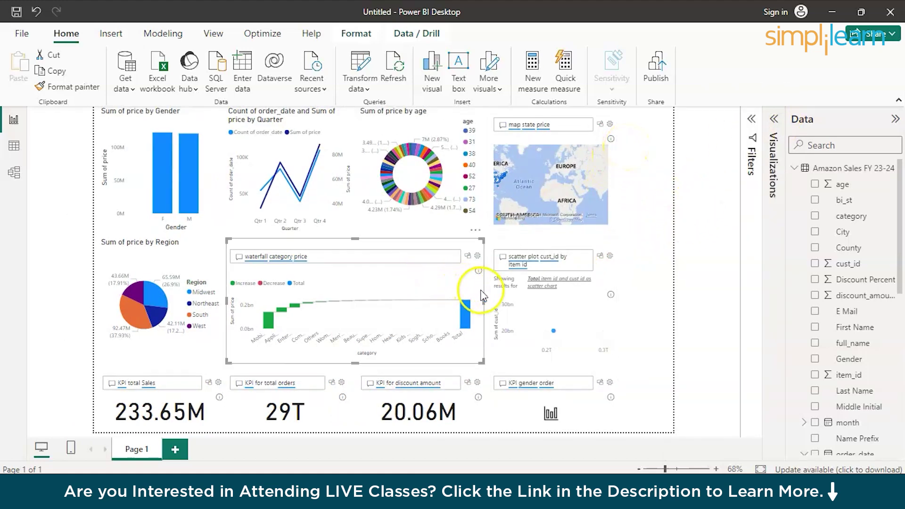
left_click_drag(484, 299, 357, 297)
Add a Q&A visual answering 'Bar graph payment method' in the freed space
double_click(435, 263)
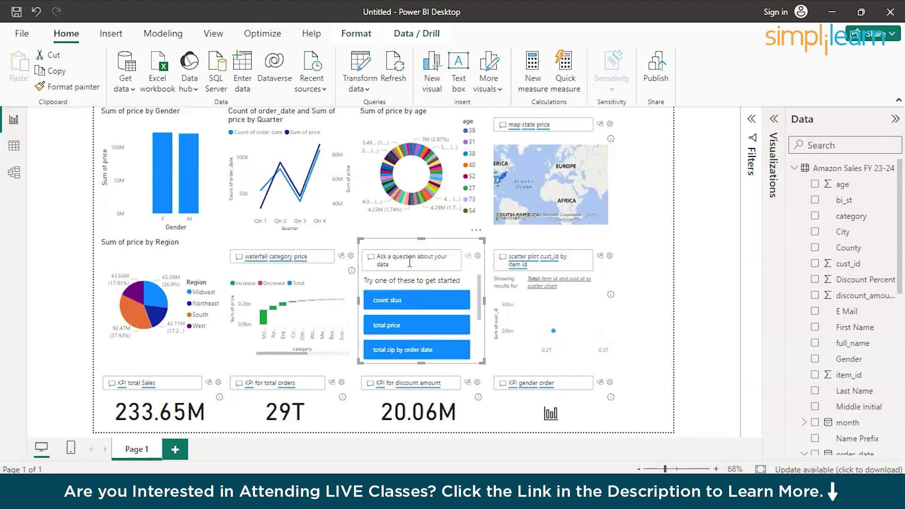
type("B")
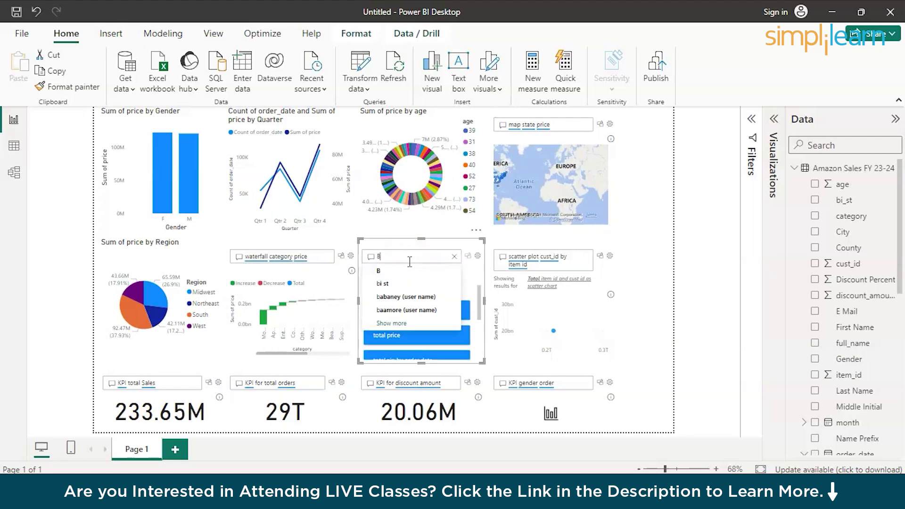
type("ar graph t")
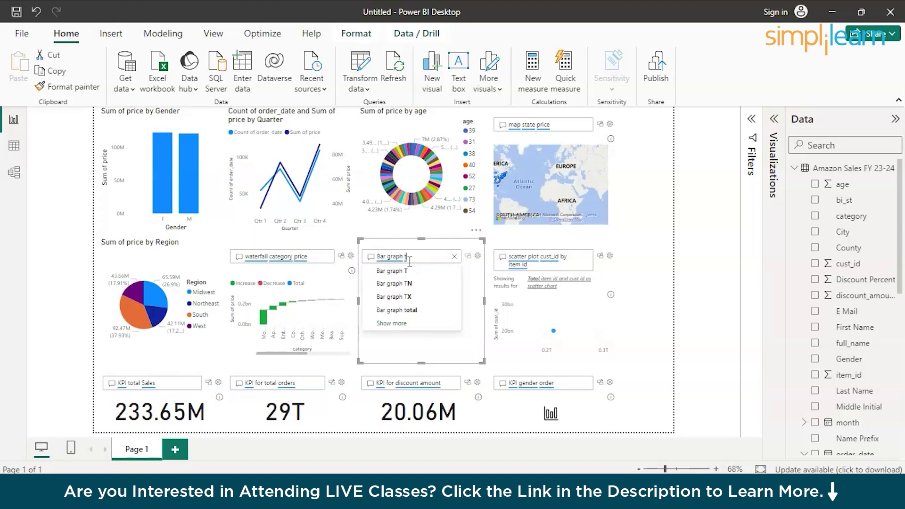
key("BackSpace")
type("payment")
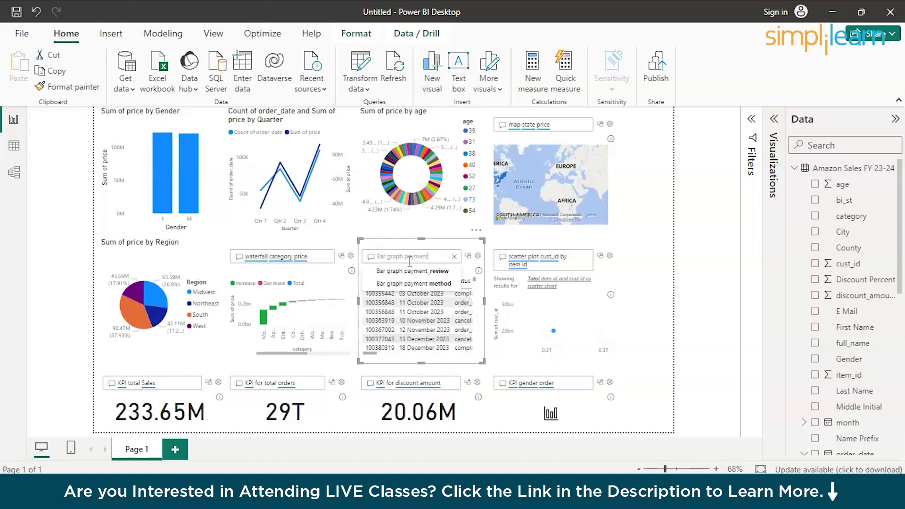
left_click(413, 282)
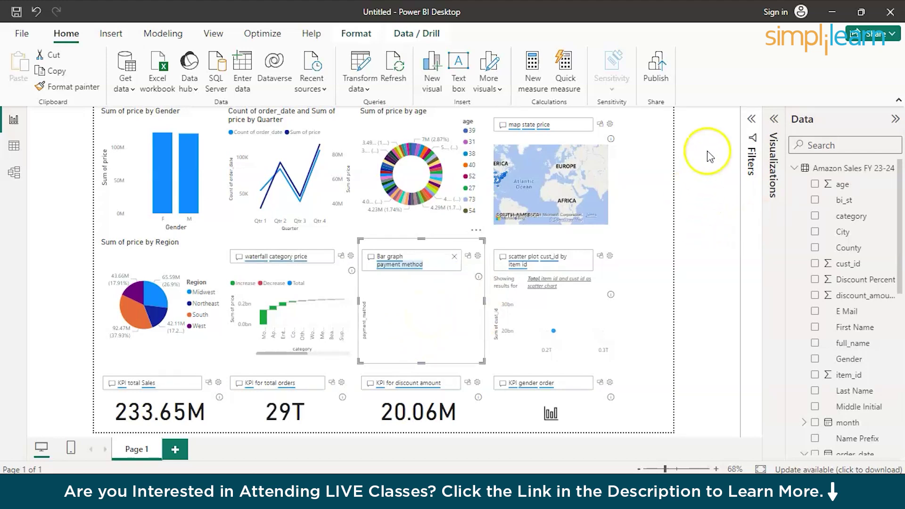
Collapse the Data pane and pan the map to North America's data points
left_click(896, 119)
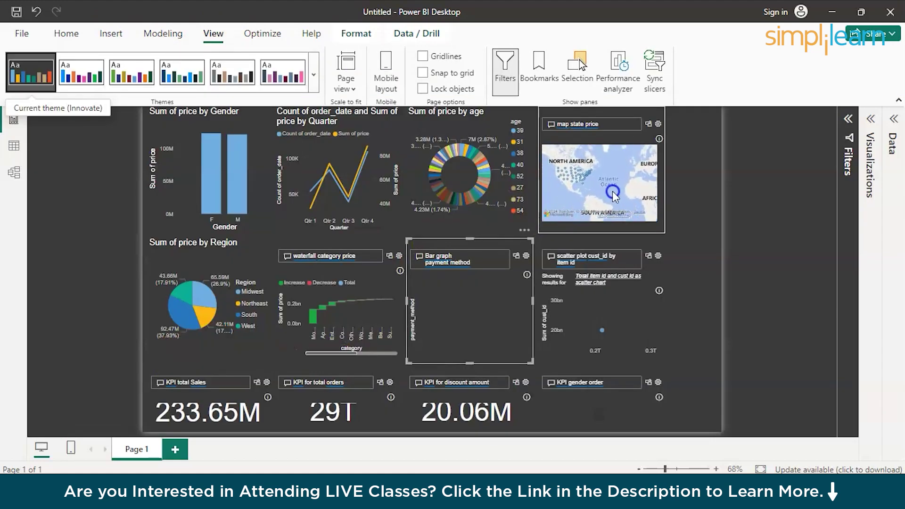
left_click(614, 193)
scroll(616, 194, "up", 5)
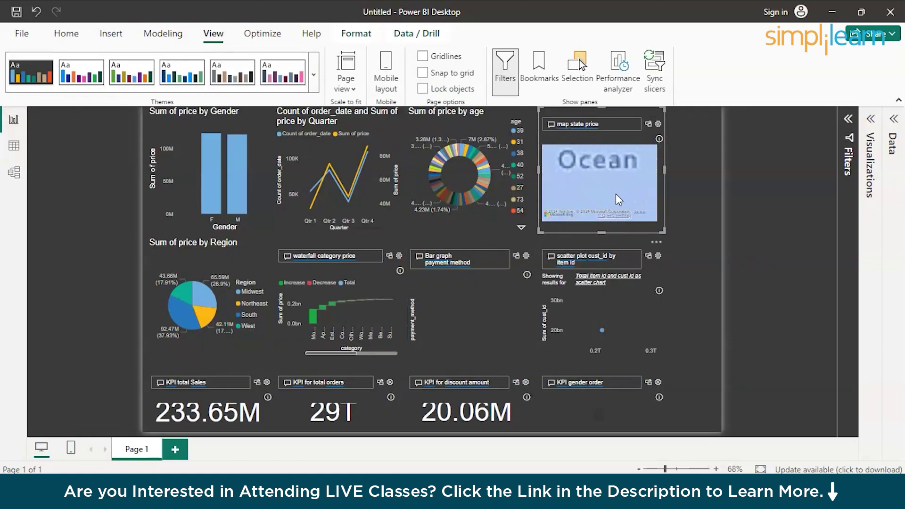
scroll(608, 194, "down", 5)
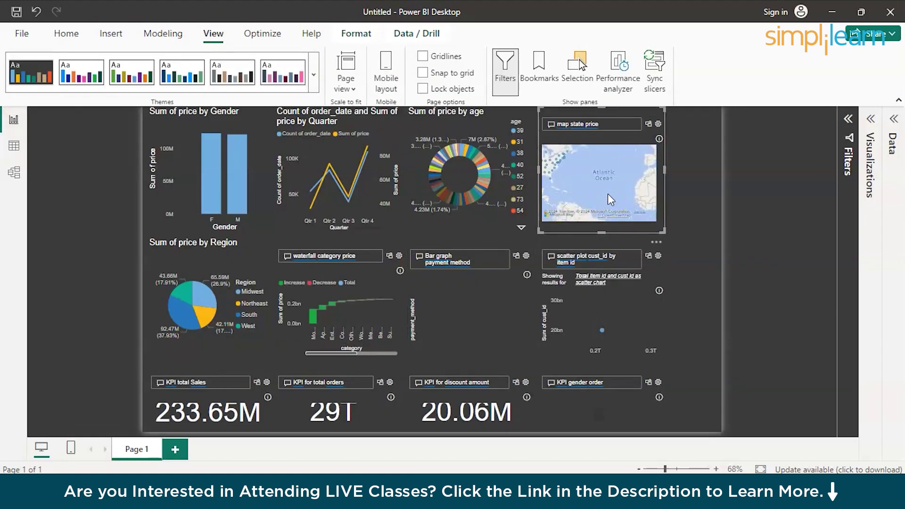
left_click_drag(602, 194, 664, 225)
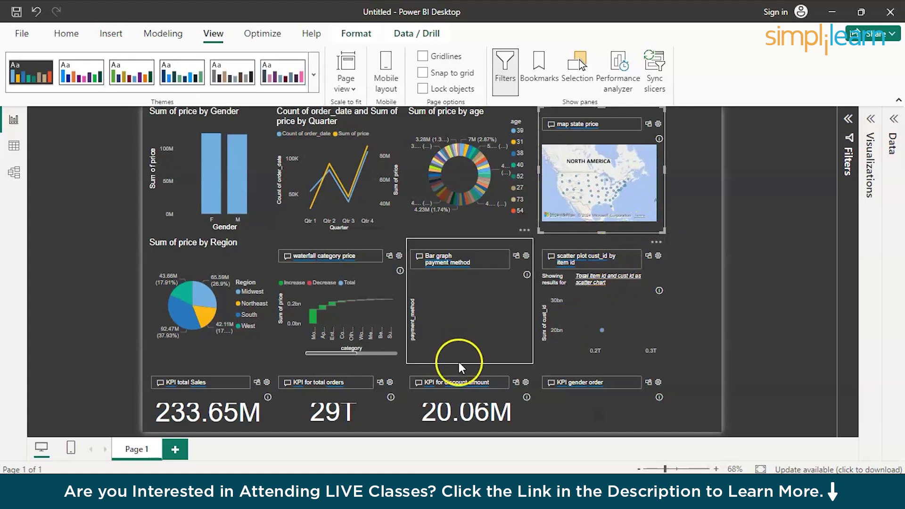
Shorten the payment method bar graph from the bottom
left_click(476, 347)
left_click_drag(471, 361, 474, 343)
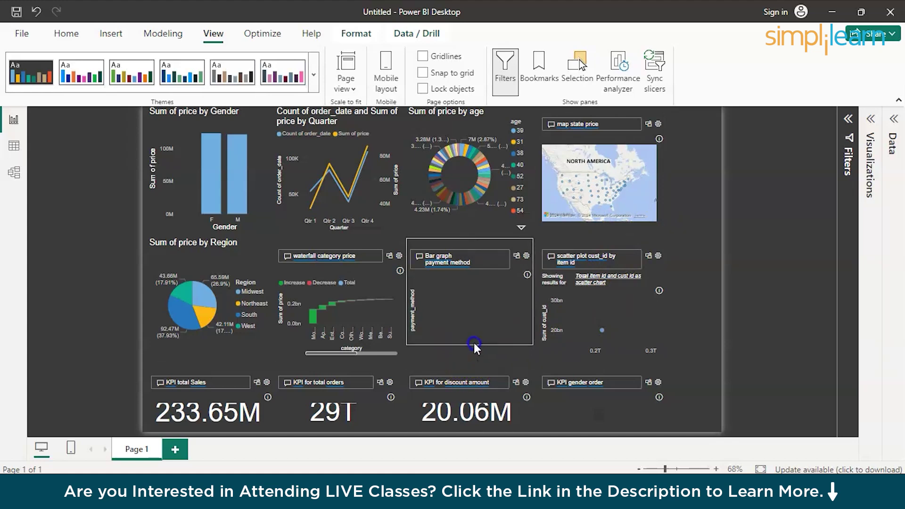
left_click(586, 309)
Undo the last change so the map returns to its Europe and Africa view
key("ctrl+z")
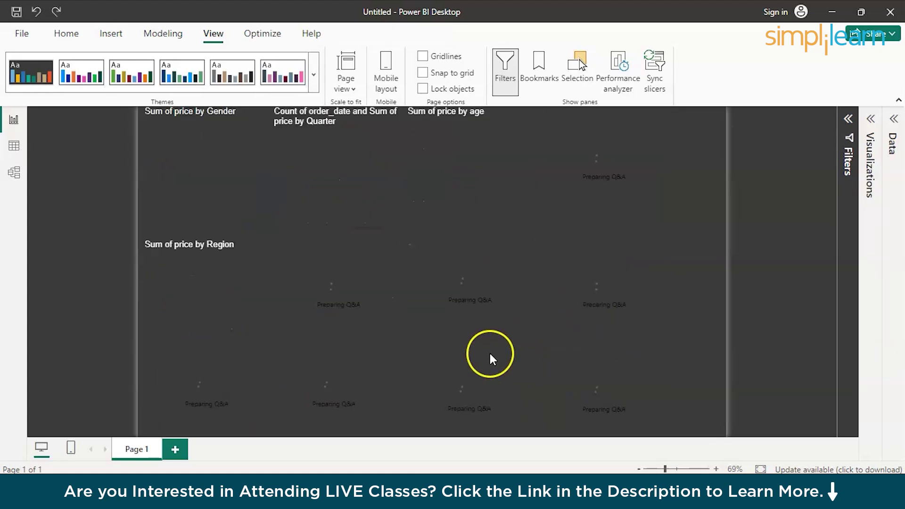